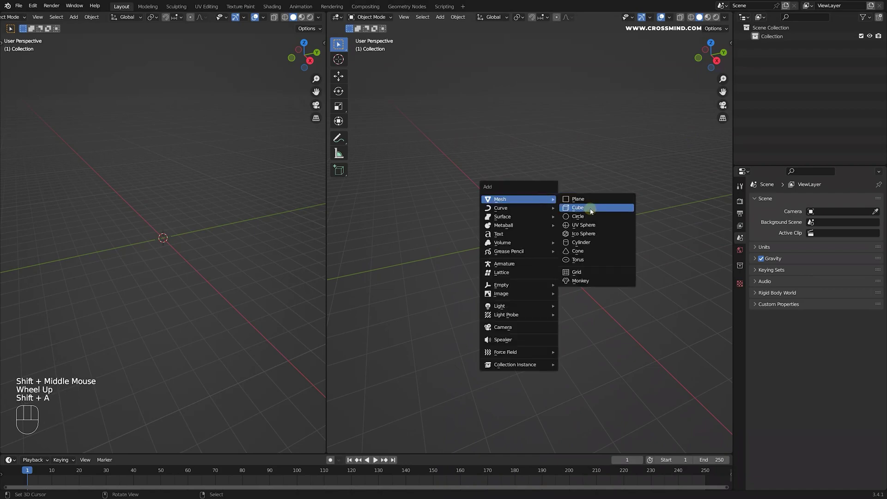
Step: Add a cube, flatten it along Z to a scale of about 0.232, and raise it to about Z 0.22 m
click(577, 206)
scroll(562, 245, up, 3)
key(s)
key(z)
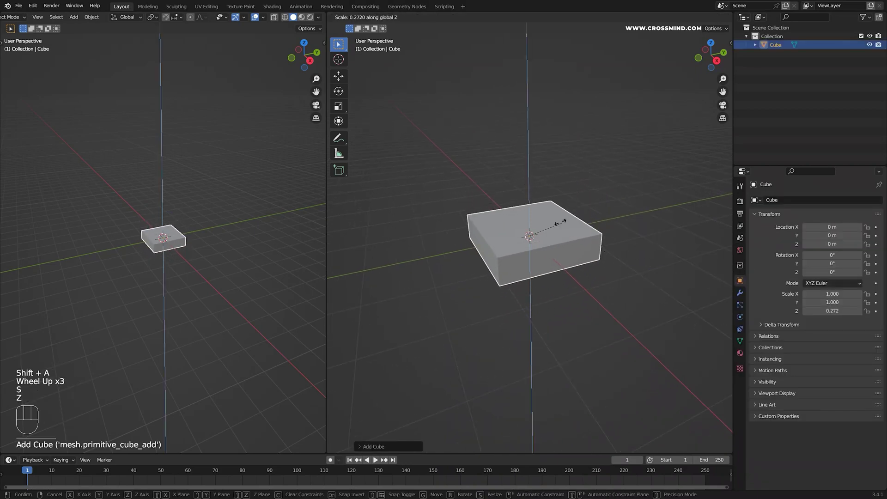
click(558, 226)
scroll(577, 263, up, 2)
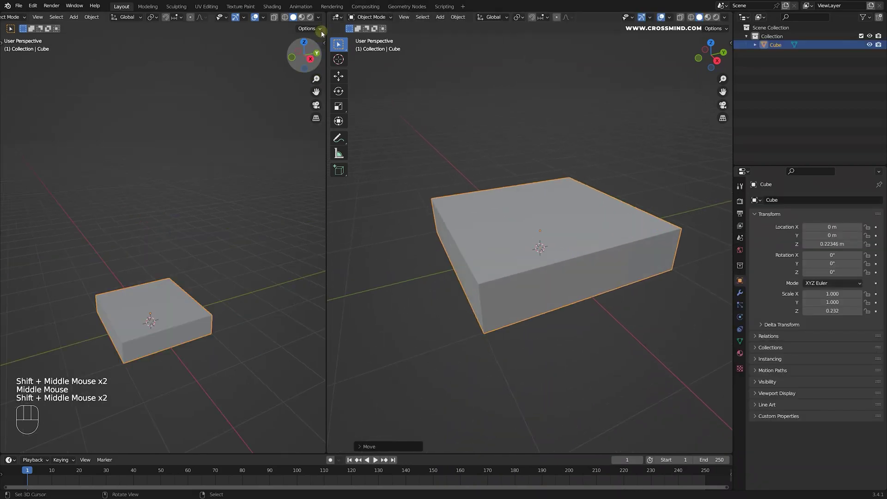
Step: Set the smaller 3D view's shading background to Viewport and frame the slab in it
click(318, 17)
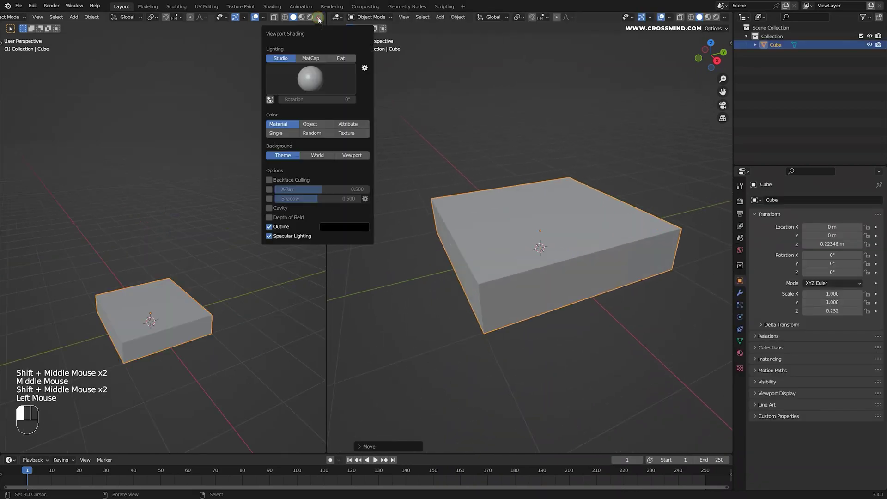
click(359, 155)
shift+middle_drag(189, 287, 185, 292)
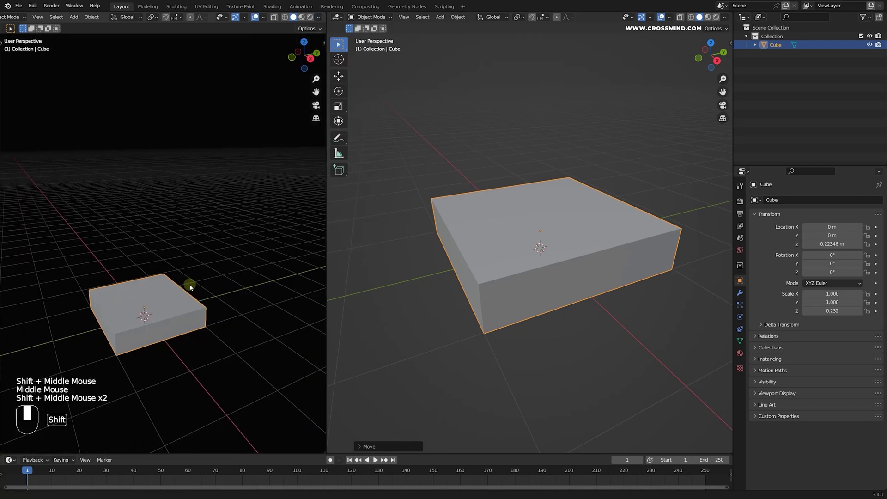
Step: Apply the flattened cube's scale
middle_drag(573, 238, 565, 251)
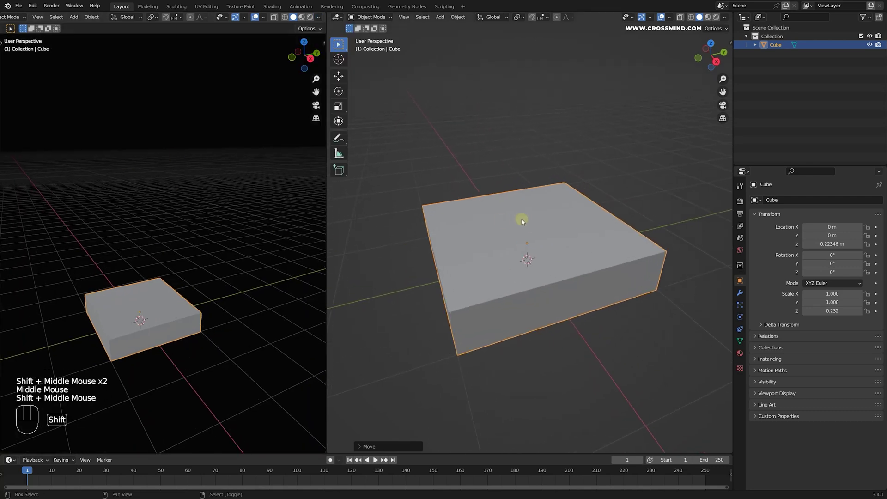
key(ctrl+a)
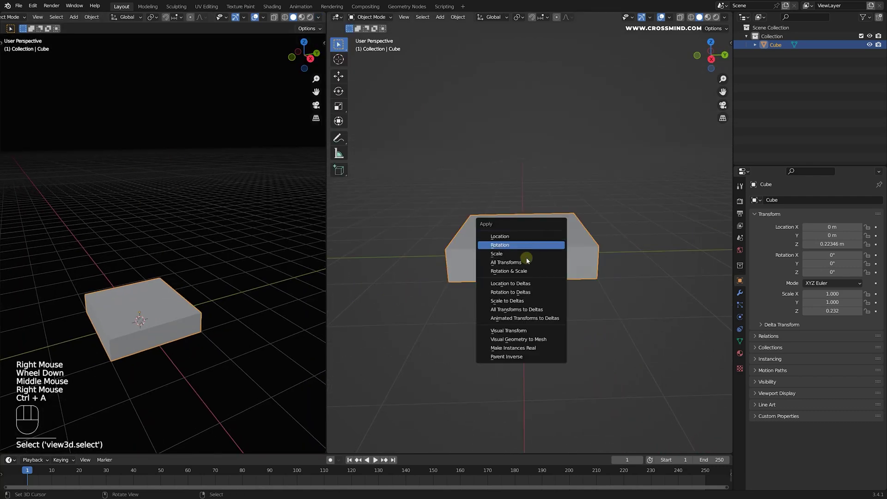
click(524, 252)
shift+middle_drag(525, 252, 535, 267)
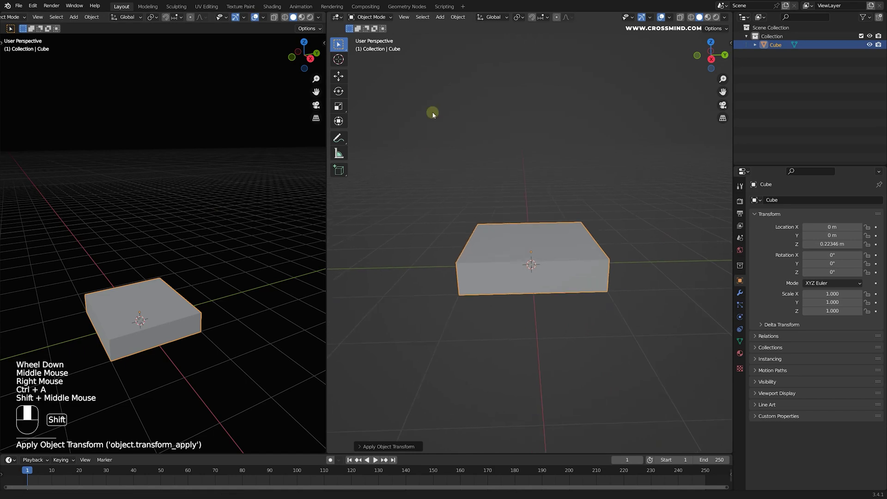
Step: Apply the Quick Liquid effect to the flattened cube
click(457, 17)
mouse_move(508, 257)
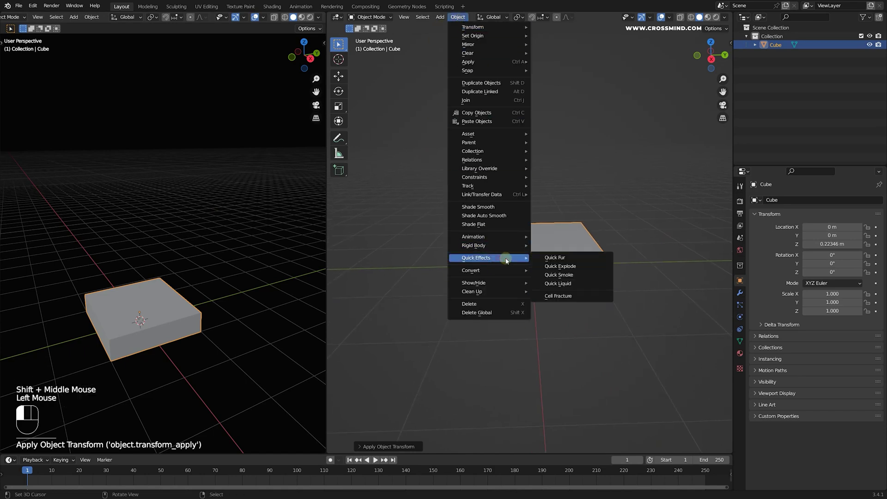
click(569, 285)
middle_drag(570, 254, 577, 247)
scroll(578, 247, down, 1)
Step: In Edit Mode from the front, scale the liquid domain's mesh down until it closely surrounds the cube's width
key(KP_1)
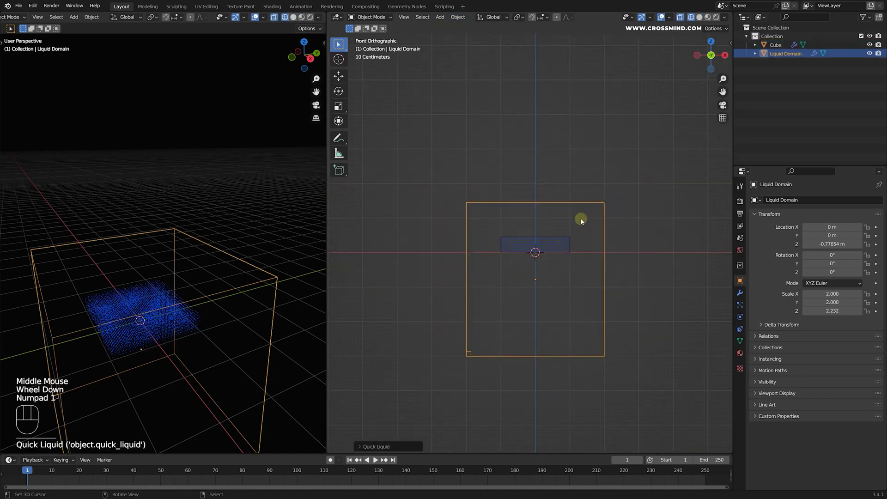
scroll(620, 267, up, 2)
scroll(645, 223, down, 1)
key(Tab)
scroll(625, 306, down, 1)
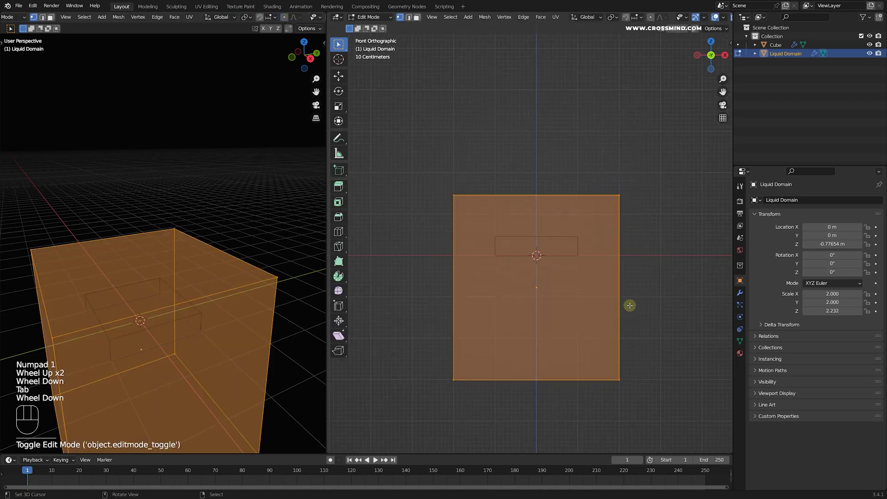
shift+middle_drag(625, 307, 622, 284)
scroll(622, 284, up, 1)
key(s)
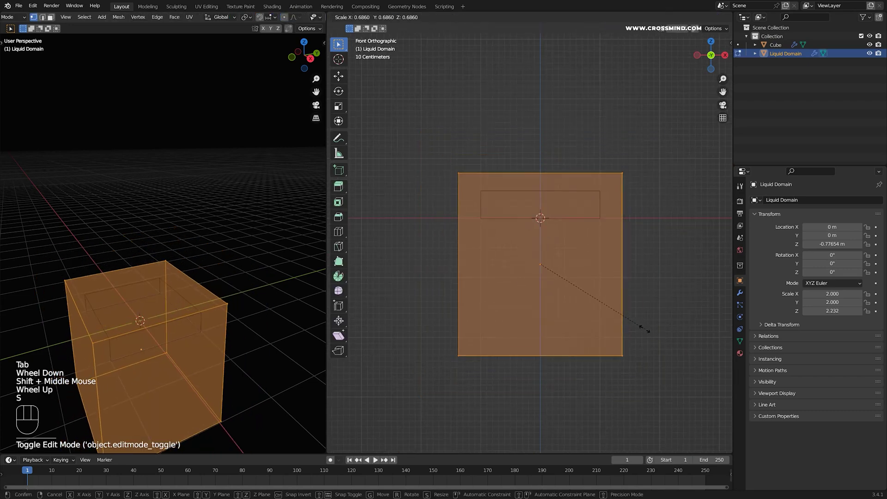
click(624, 319)
Step: Raise the domain mesh about 1.9 m along Z so its base sits just below the cube
key(g)
key(z)
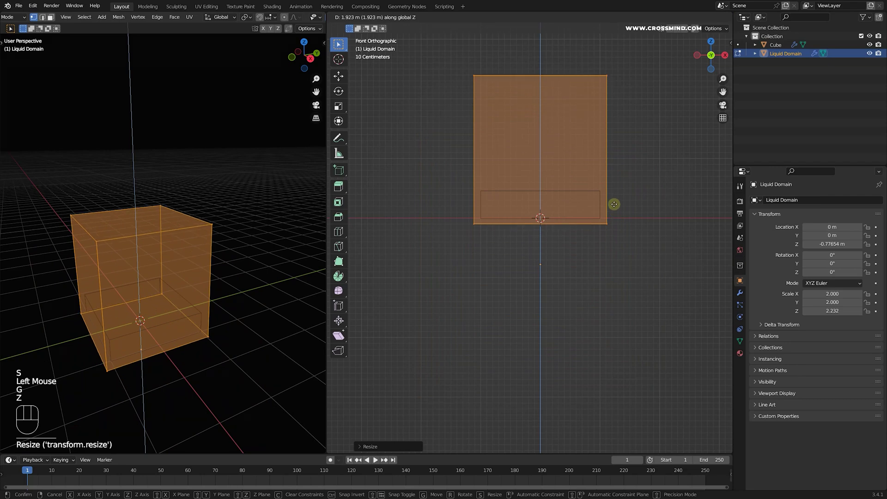
click(613, 201)
scroll(603, 218, up, 1)
key(g)
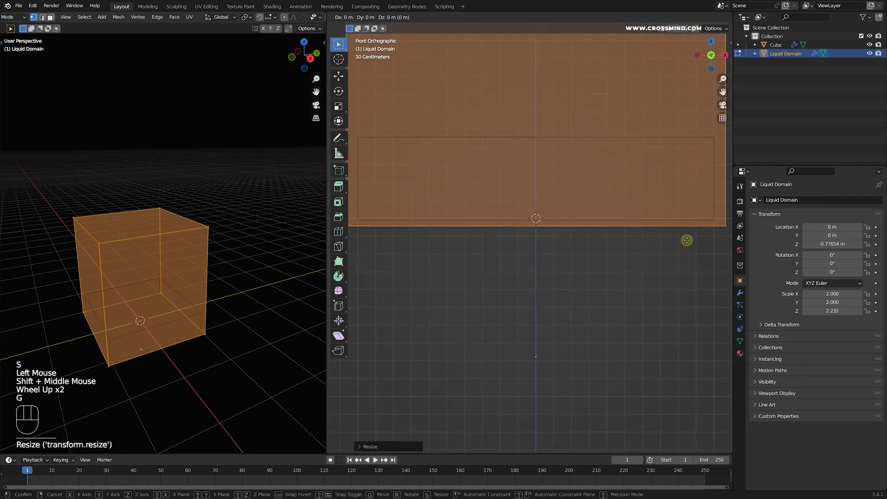
key(z)
click(683, 244)
Step: Fine-tune the domain mesh's scale to leave a narrow margin around the cube, and return to Object Mode
key(s)
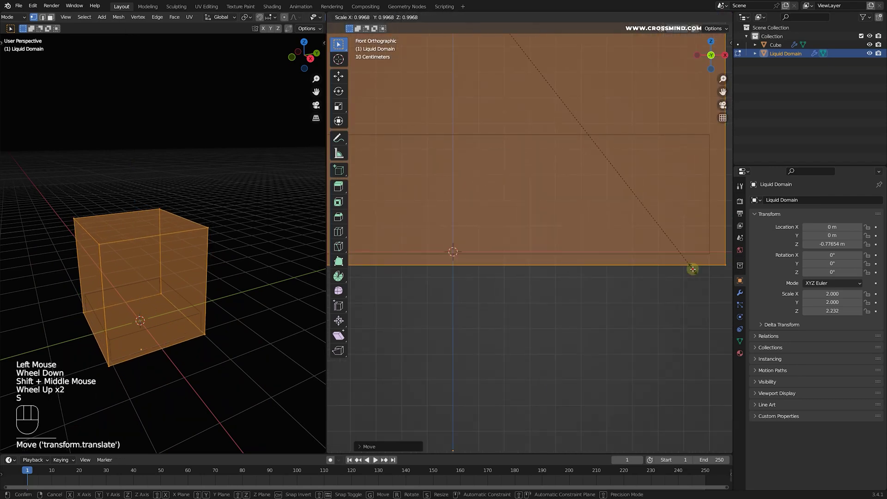
click(693, 269)
scroll(624, 288, up, 2)
shift+middle_drag(693, 270, 651, 322)
scroll(596, 236, up, 1)
scroll(617, 294, down, 1)
scroll(651, 322, up, 1)
key(s)
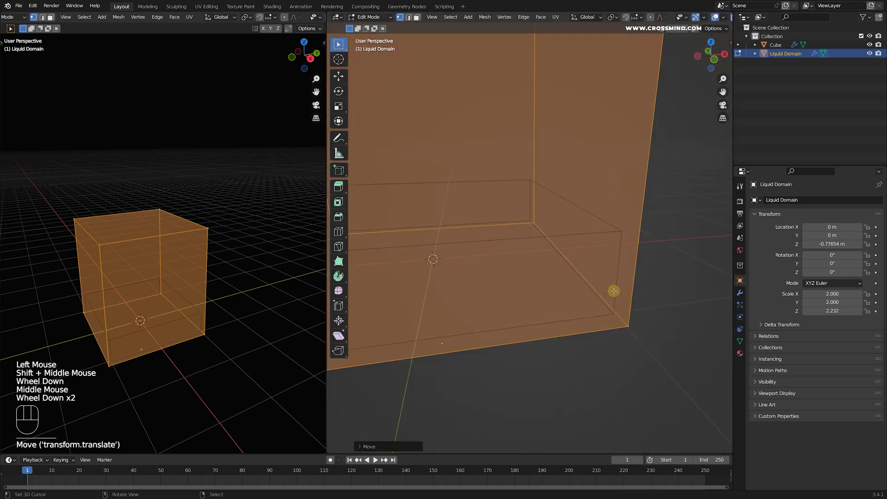
key(KP_1)
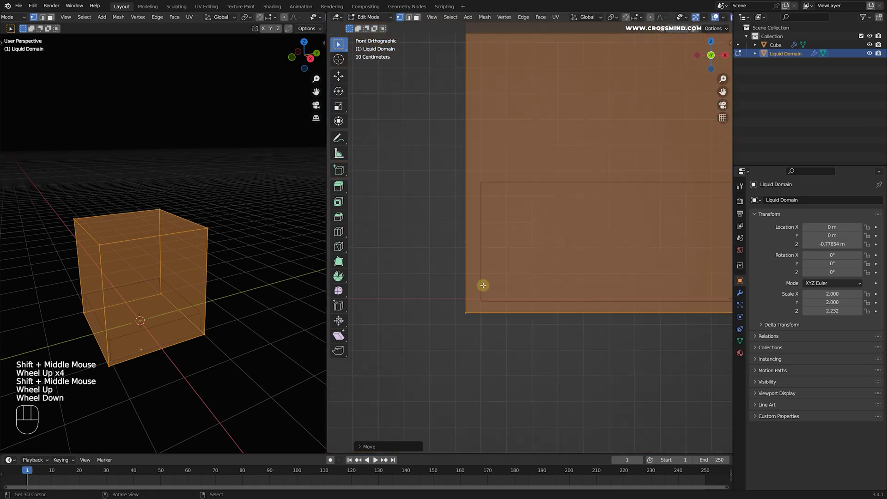
scroll(490, 286, down, 2)
key(Tab)
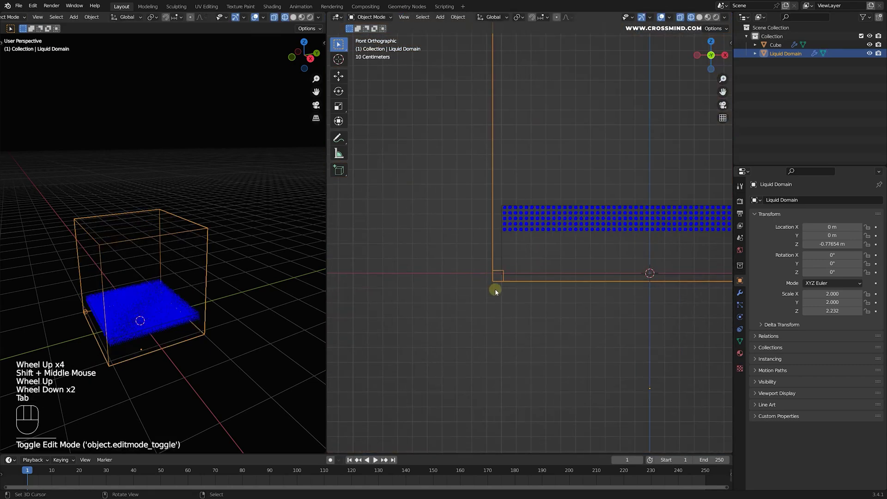
Step: Examine the domain's corner voxel against the gap between the cube and the domain walls
shift+middle_drag(502, 274, 515, 263)
scroll(476, 206, up, 3)
scroll(483, 192, up, 1)
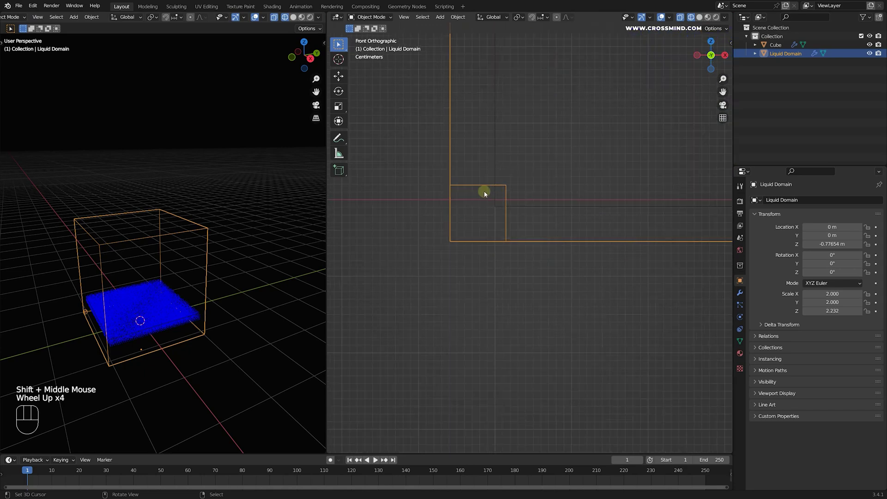
scroll(519, 208, down, 1)
scroll(511, 200, down, 3)
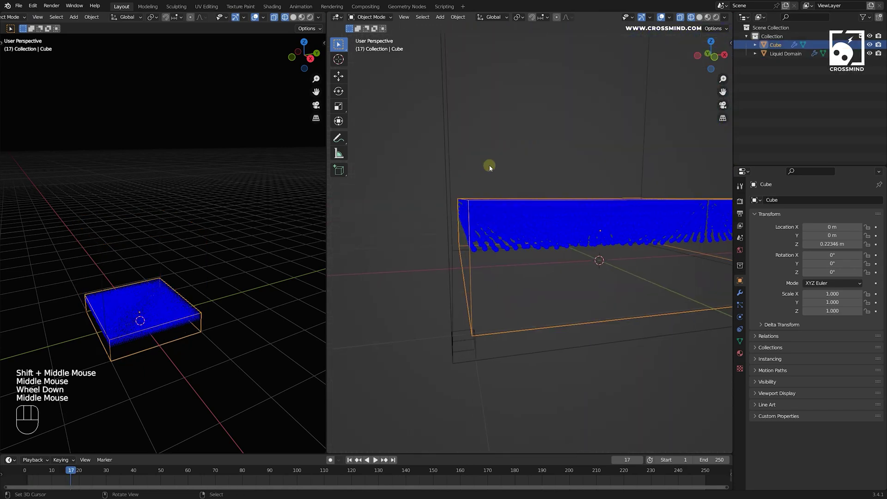
mouse_move(459, 224)
middle_down()
mouse_move(500, 207)
mouse_move(568, 216)
mouse_move(448, 273)
mouse_move(471, 273)
mouse_move(460, 243)
middle_up()
scroll(512, 185, down, 1)
scroll(447, 273, up, 1)
scroll(462, 300, down, 2)
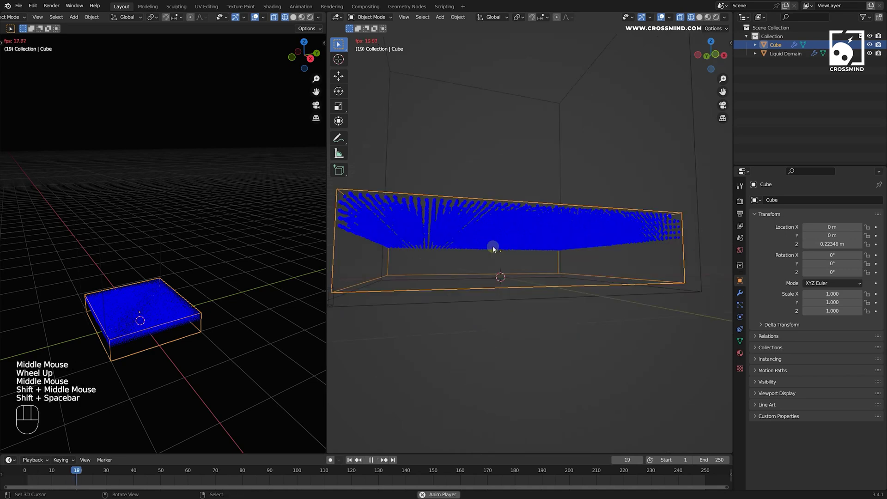
Step: Play the liquid simulation and watch the particles from several angles
key(shift+space)
scroll(534, 245, up, 1)
middle_drag(535, 245, 546, 217)
scroll(525, 283, down, 1)
scroll(519, 273, up, 1)
key(shift+space)
scroll(550, 265, down, 1)
scroll(556, 267, up, 1)
key(shift+space)
Step: Add an icosphere, scale it to about 0.326, and raise it above the liquid to about Z 1.03 m
click(545, 217)
key(shift+a)
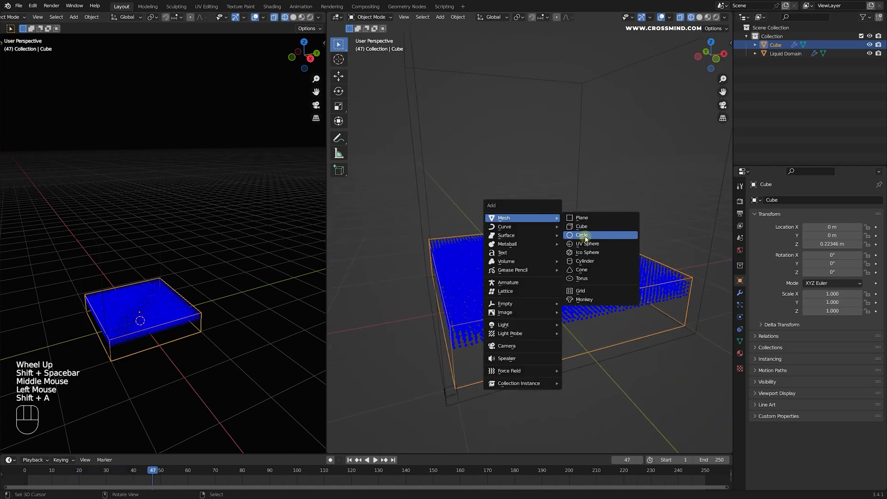
click(583, 253)
scroll(574, 260, down, 2)
middle_drag(583, 259, 623, 255)
scroll(635, 241, up, 2)
middle_drag(636, 242, 666, 239)
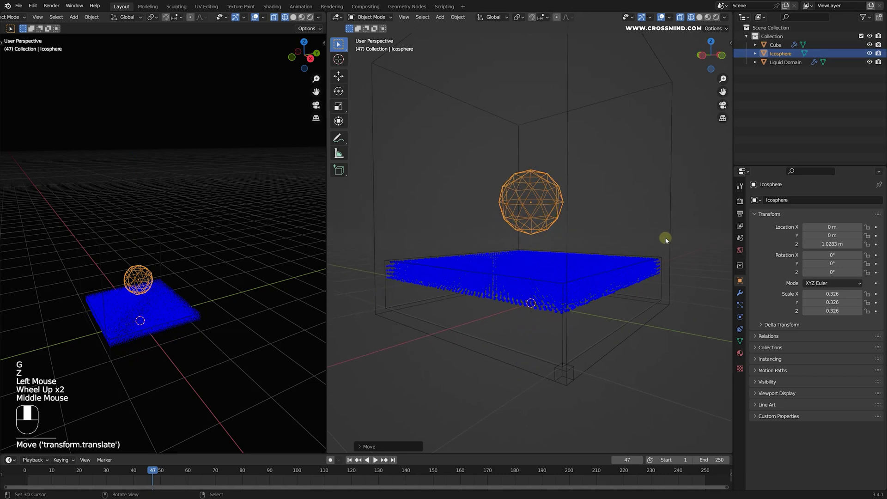
Step: Shrink the icosphere to a scale of about 0.066
key(s)
click(622, 229)
key(s)
middle_drag(611, 235, 625, 195)
click(577, 206)
key(s)
click(524, 214)
middle_drag(524, 214, 525, 216)
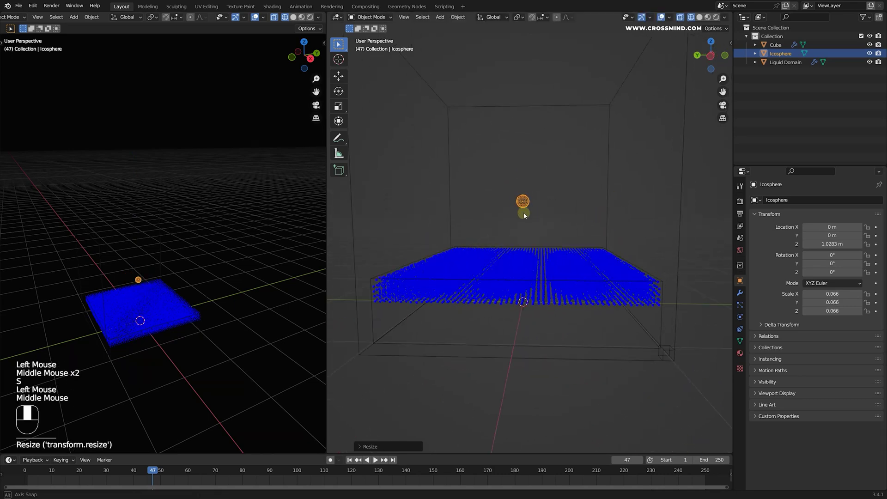
Step: Stretch the icosphere diagonally upward by moving an upper side vertex with proportional editing, using a falloff size of about 0.39 m
scroll(575, 188, up, 1)
key(KP_1)
scroll(564, 184, up, 1)
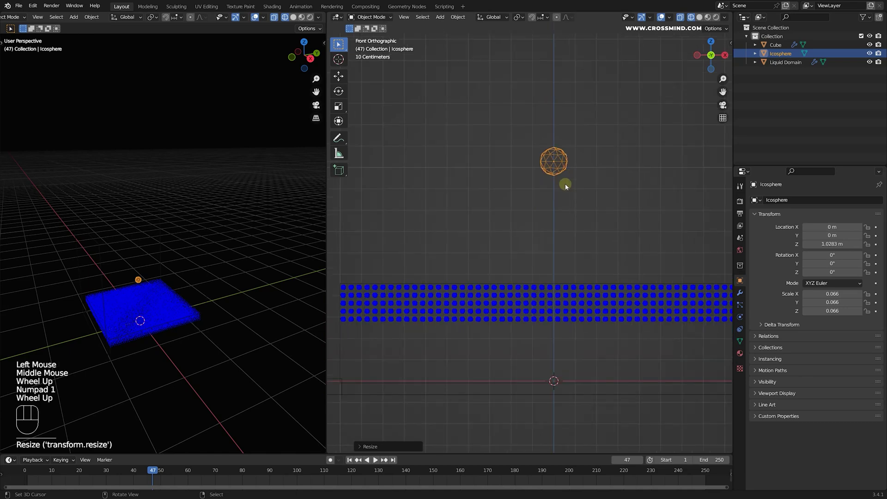
scroll(565, 184, up, 1)
key(Tab)
right_click(582, 116)
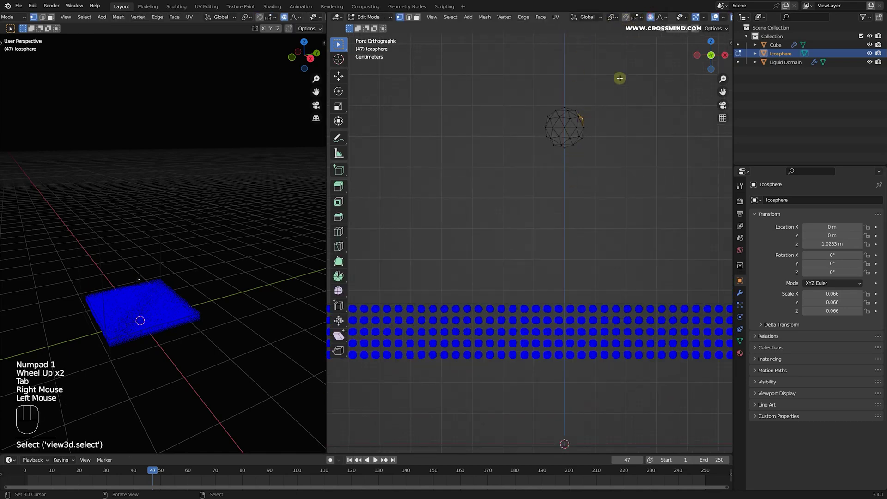
key(g)
scroll(617, 79, down, 2)
scroll(614, 79, up, 6)
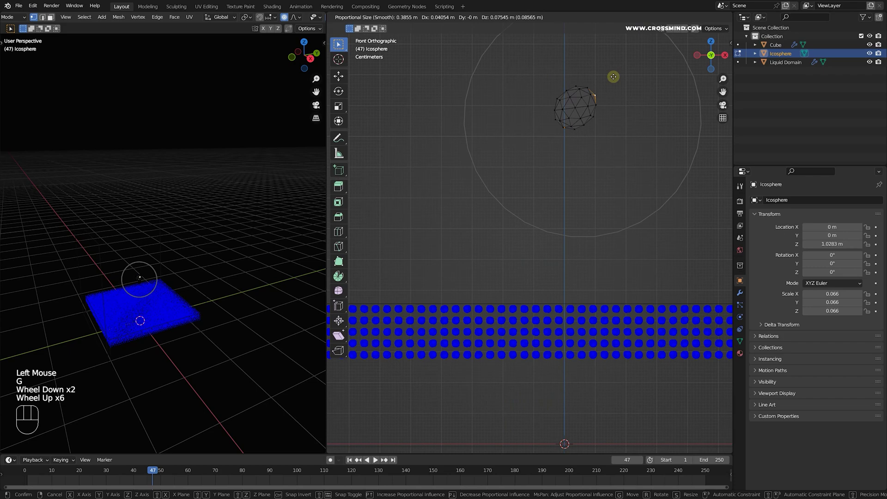
click(612, 77)
Step: Pull the icosphere's lower vertices downward with proportional editing to shape an irregular drop, and return to Object Mode
right_click(568, 125)
key(g)
scroll(573, 143, up, 4)
click(565, 129)
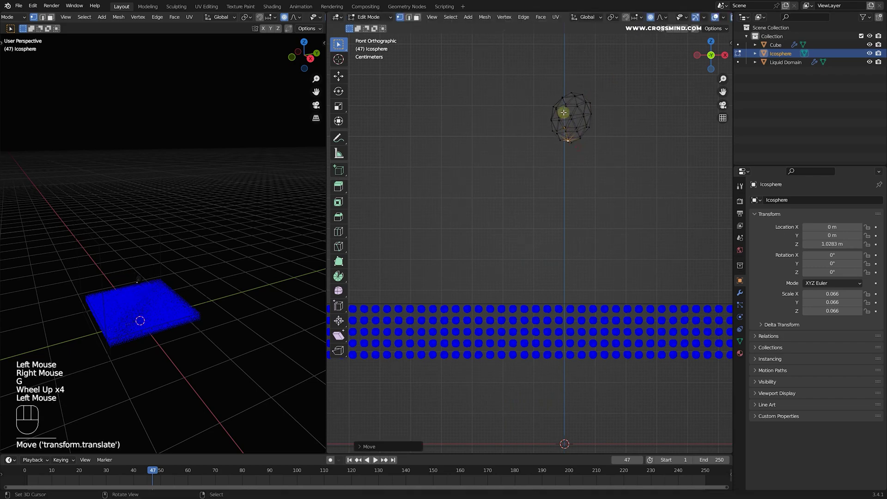
right_click(585, 113)
right_click(561, 106)
right_click(566, 118)
scroll(556, 157, down, 1)
key(Tab)
scroll(609, 176, down, 1)
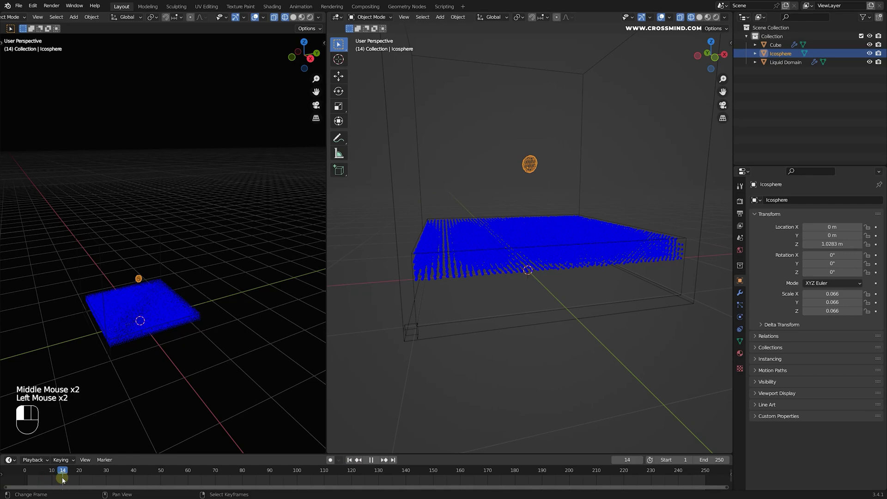
Step: At frame 15 with auto keying on, keyframe the icosphere above the liquid at about X 0.083, Y 0.069, Z 1.127 m
drag(62, 478, 65, 478)
shift+middle_drag(508, 236, 550, 203)
scroll(518, 226, up, 1)
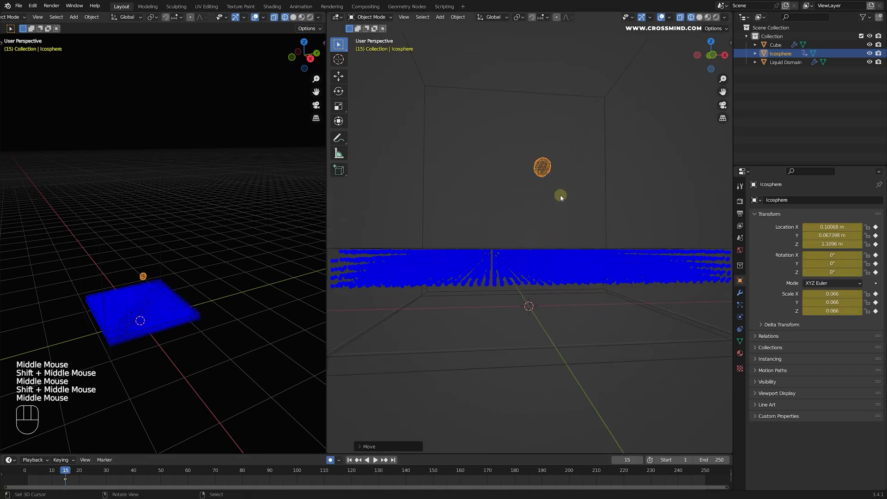
key(g)
click(558, 193)
scroll(512, 207, down, 2)
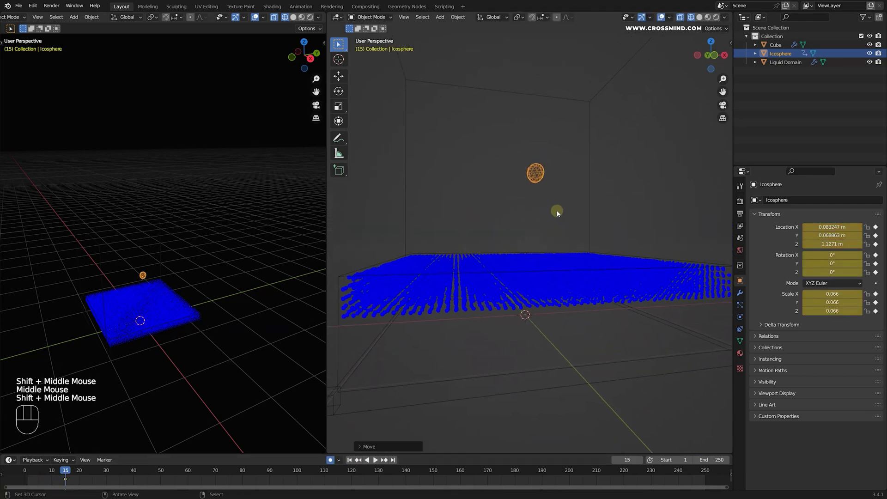
middle_drag(556, 210, 548, 209)
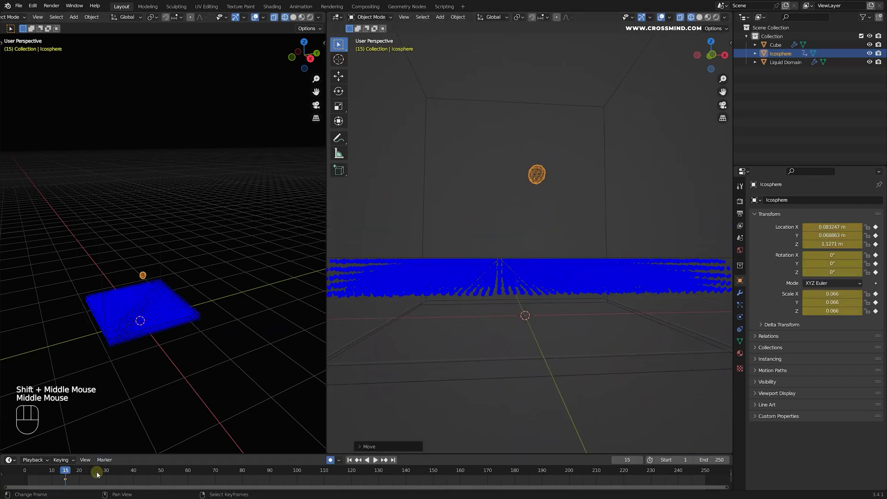
Step: At frame 22, keyframe the icosphere below the domain at about X -0.44 m, Z -0.35 m
drag(97, 475, 87, 480)
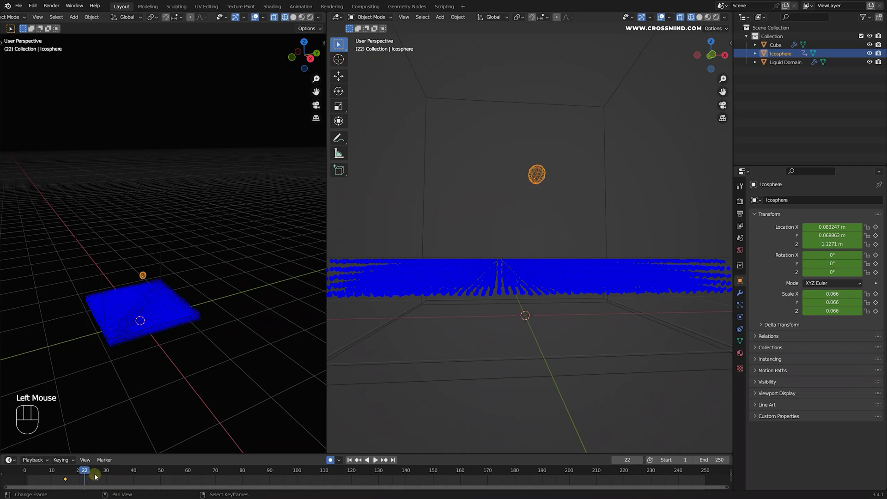
scroll(590, 198, down, 2)
key(KP_1)
shift+middle_drag(589, 198, 574, 231)
scroll(575, 231, up, 2)
key(g)
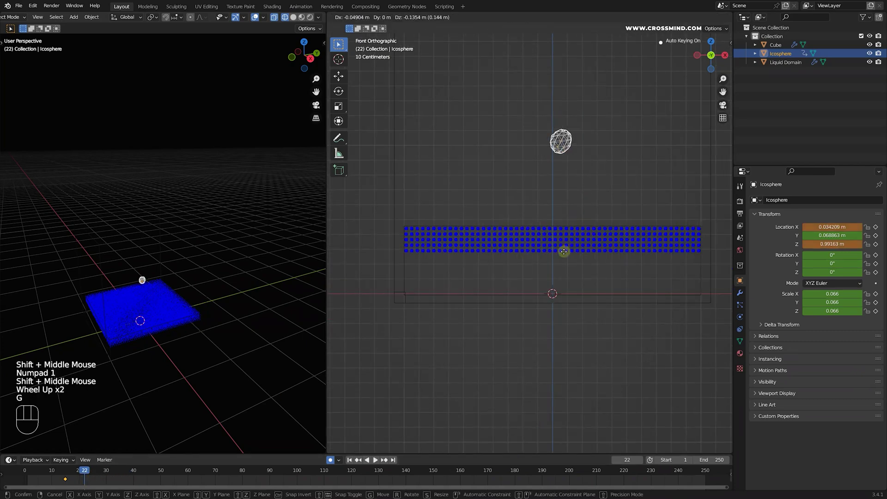
click(501, 423)
Step: Inspect the icosphere's path through the liquid from several views and play it back between frames 15 and 22
scroll(480, 317, down, 1)
middle_drag(480, 318, 489, 282)
scroll(552, 314, down, 2)
key(KP_7)
key(KP_4)
key(KP_7)
key(KP_1)
scroll(525, 298, up, 1)
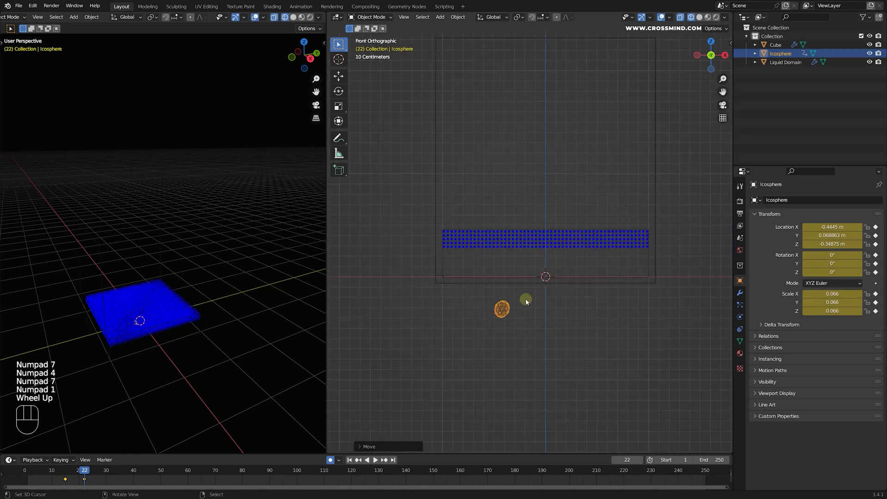
scroll(525, 300, up, 1)
drag(53, 480, 84, 482)
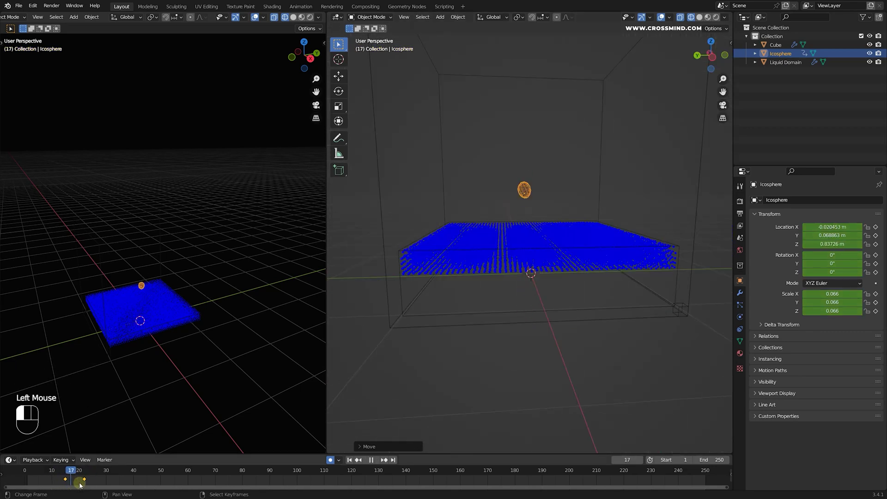
Step: At frame 22, keyframe the icosphere rotated to about -55.5°, 6.6°, 76.1° at about X -0.33 m, Z -0.42 m, and turn off auto keying
key(KP_1)
key(KP_3)
key(KP_1)
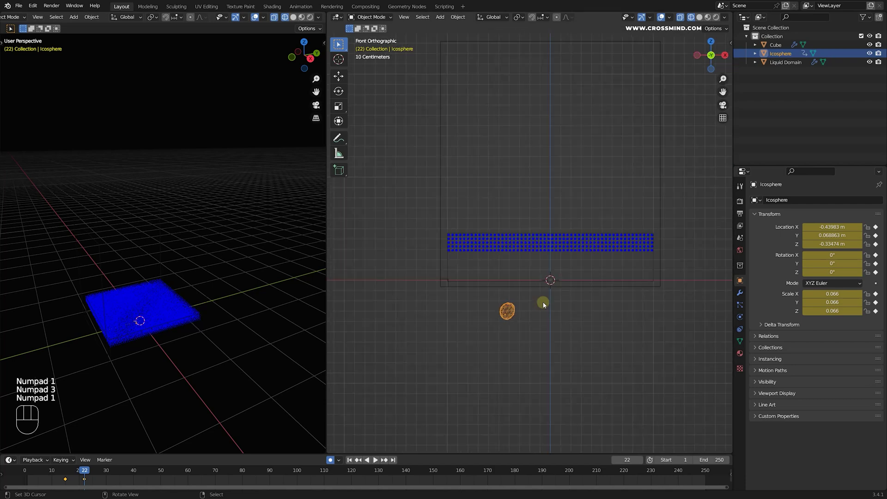
scroll(543, 303, up, 3)
key(r)
click(451, 318)
key(g)
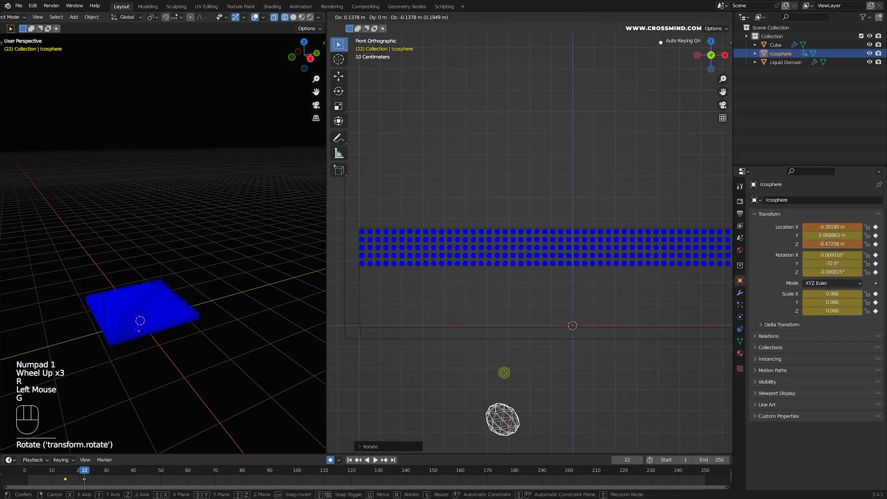
click(517, 388)
key(r)
key(x)
click(503, 283)
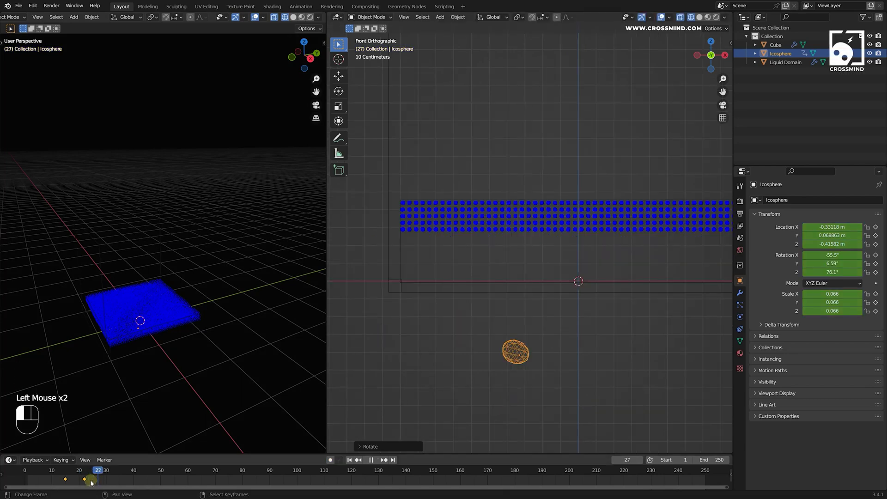
drag(90, 483, 70, 486)
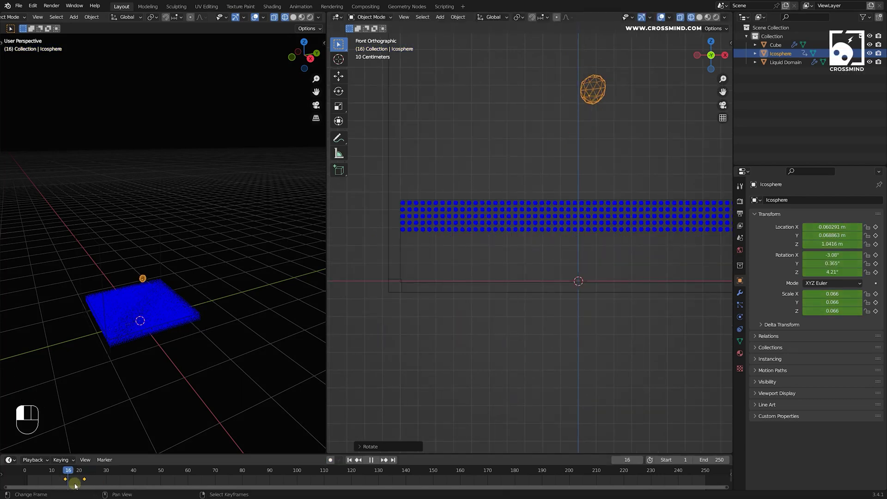
scroll(560, 197, down, 2)
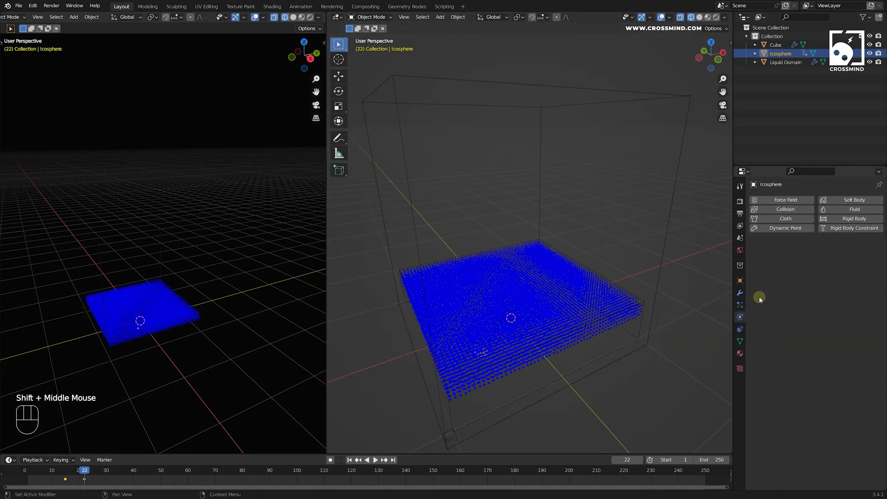
Step: Give the icosphere Fluid physics as an Effector and bring it into view beneath the liquid
click(853, 210)
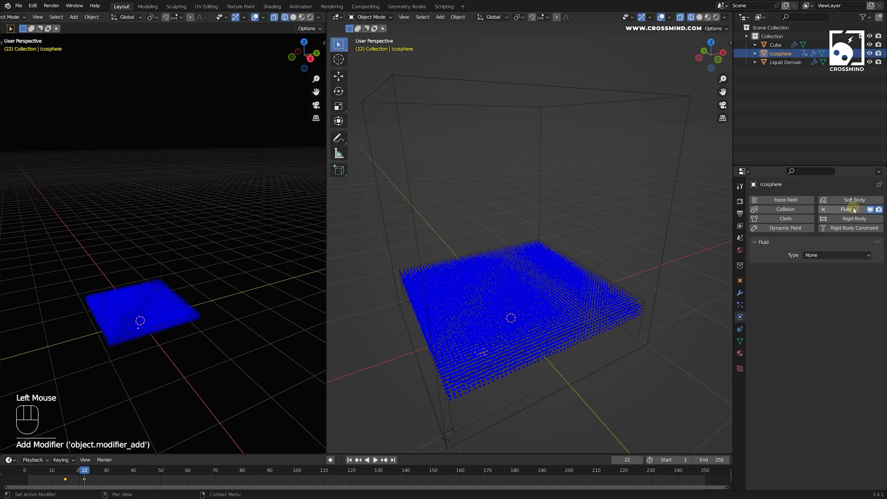
click(836, 257)
click(818, 293)
shift+middle_drag(535, 304, 555, 285)
scroll(565, 282, down, 1)
middle_drag(619, 276, 606, 267)
shift+middle_drag(498, 283, 538, 290)
scroll(537, 289, up, 2)
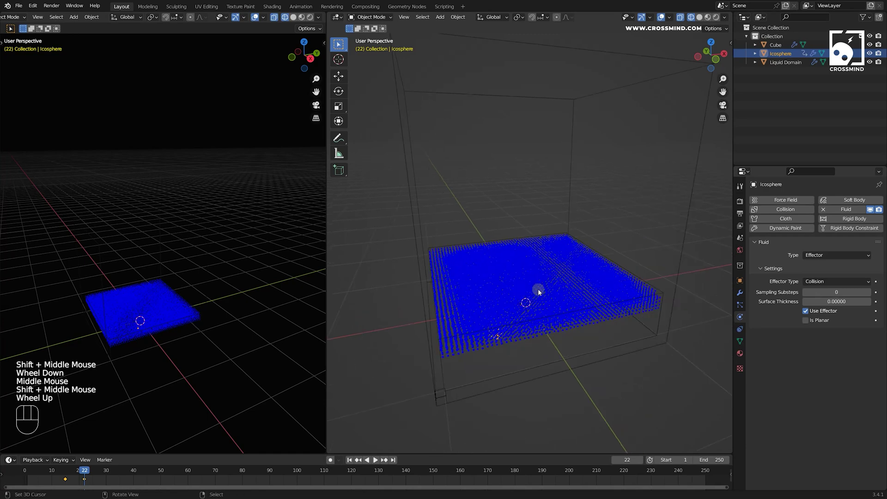
middle_drag(526, 337, 519, 314)
middle_drag(517, 319, 512, 295)
shift+middle_drag(511, 296, 514, 356)
middle_drag(491, 401, 487, 389)
Step: Set the icosphere effector's sampling substeps to 5 and play the simulation to test it
click(865, 292)
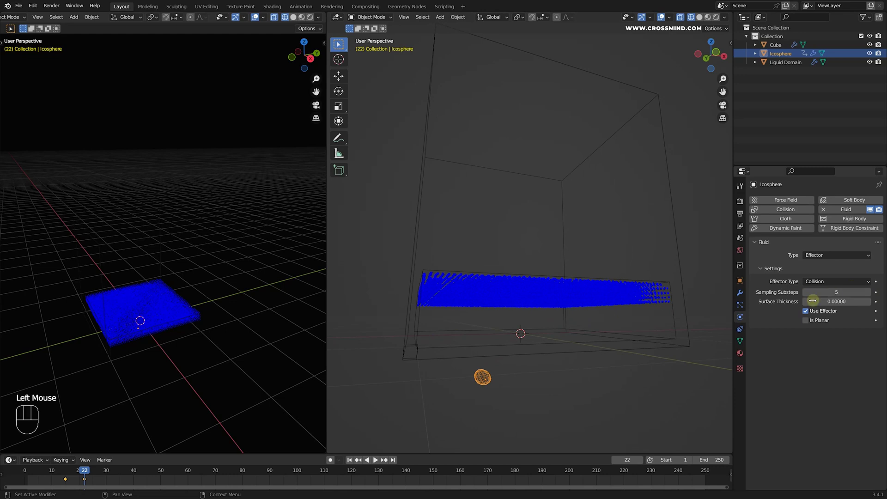
click(84, 481)
key(shift+space)
key(shift+space)
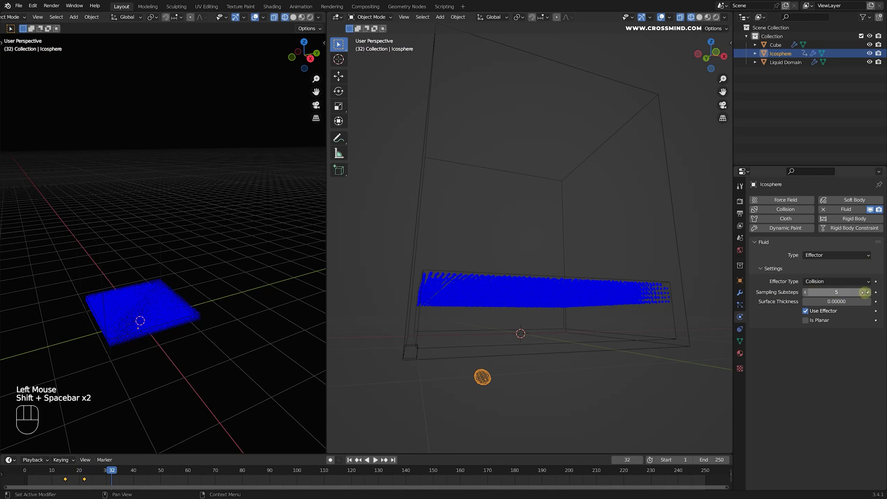
Step: Set the effector's sampling substeps to 10 and surface thickness to 0.2, and replay the simulation from the first frame
click(850, 293)
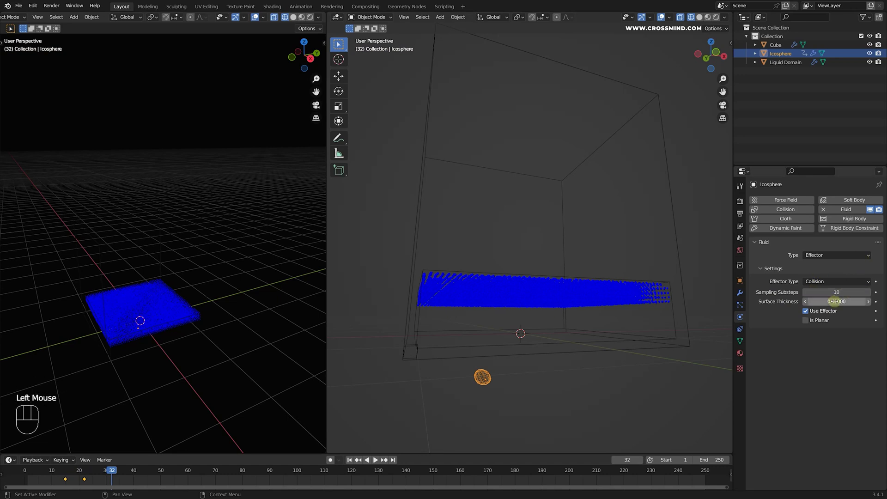
middle_drag(584, 351, 583, 356)
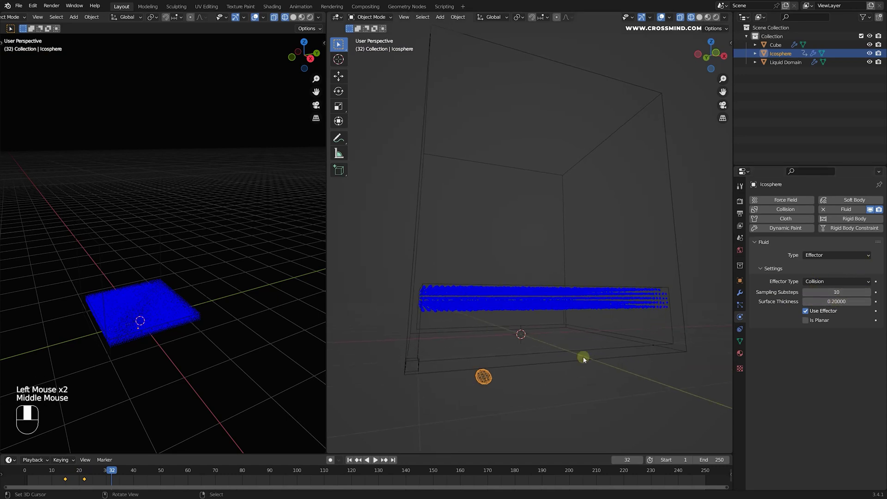
click(349, 460)
key(shift+space)
key(shift+space)
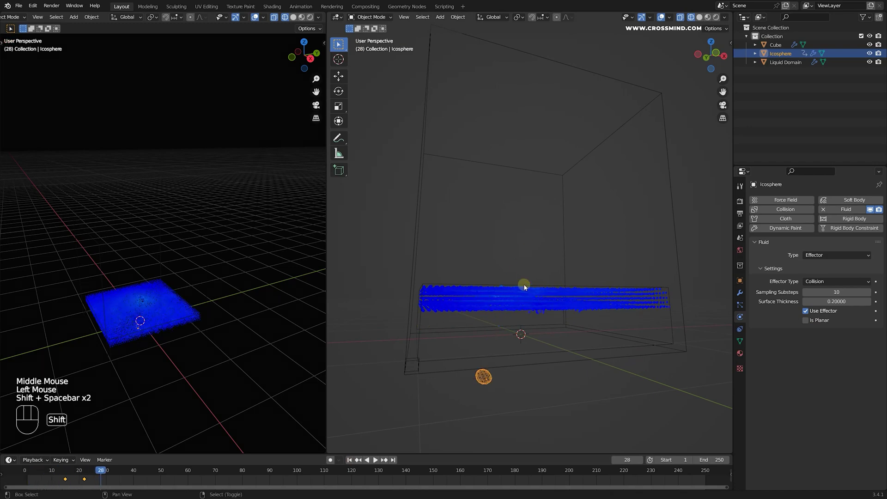
Step: Replay the simulation from the first frame and examine the icosphere's splash in the liquid close up from several angles
scroll(534, 322, up, 1)
middle_drag(524, 287, 534, 309)
scroll(534, 323, up, 1)
scroll(534, 308, up, 1)
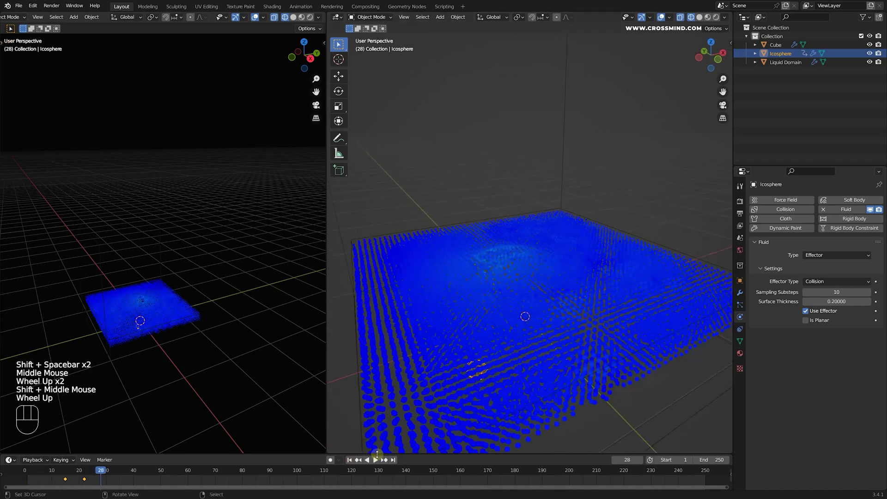
click(349, 459)
key(shift+space)
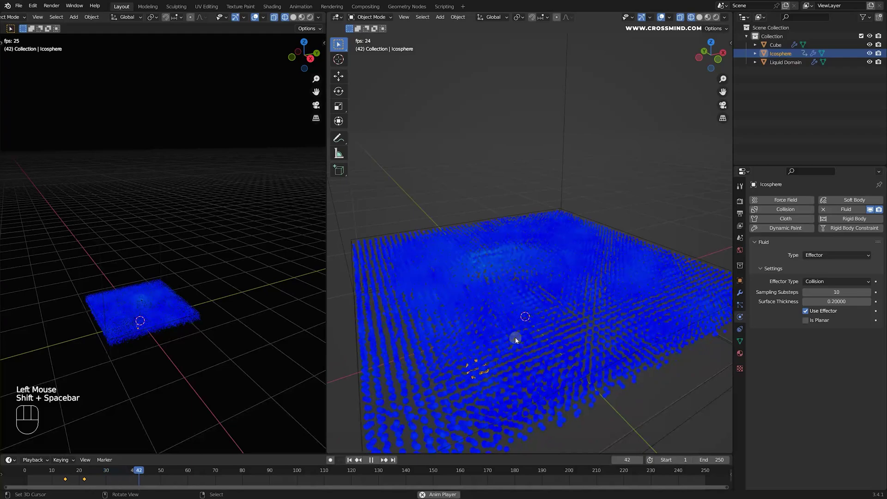
key(shift+space)
shift+middle_drag(514, 338, 525, 326)
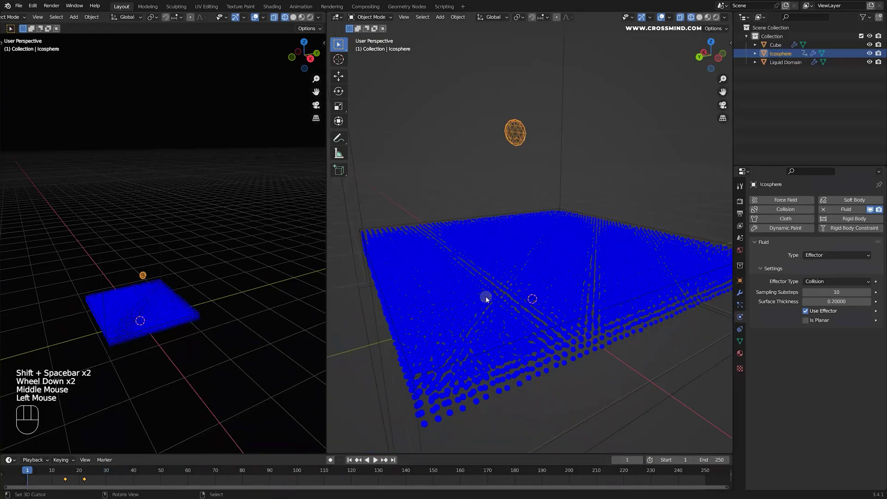
middle_drag(486, 296, 496, 303)
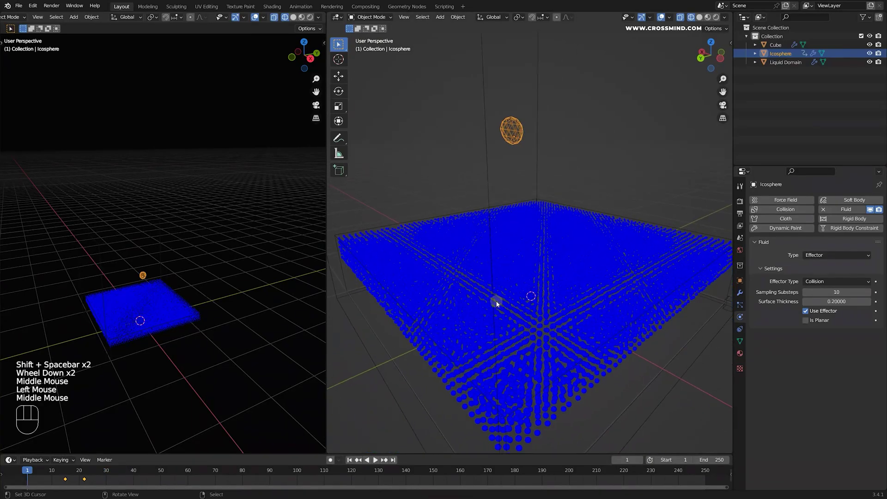
key(shift+space)
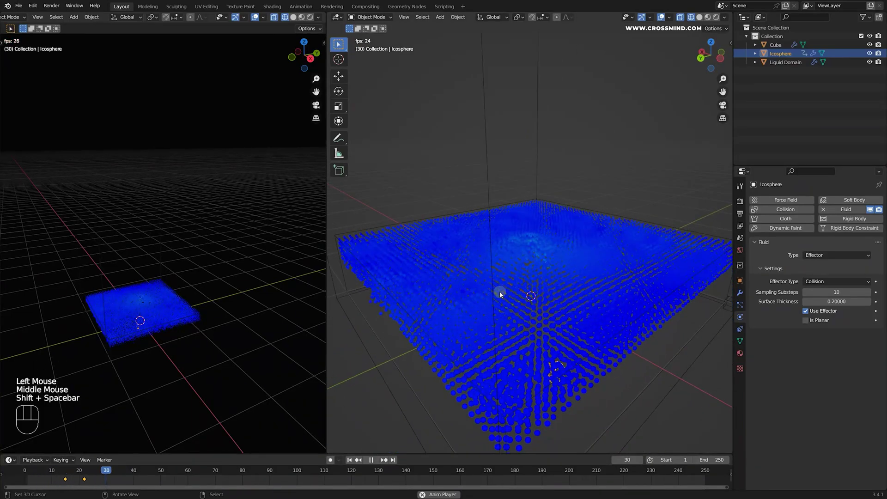
key(shift+space)
scroll(554, 272, up, 2)
scroll(560, 265, up, 1)
middle_drag(561, 265, 539, 286)
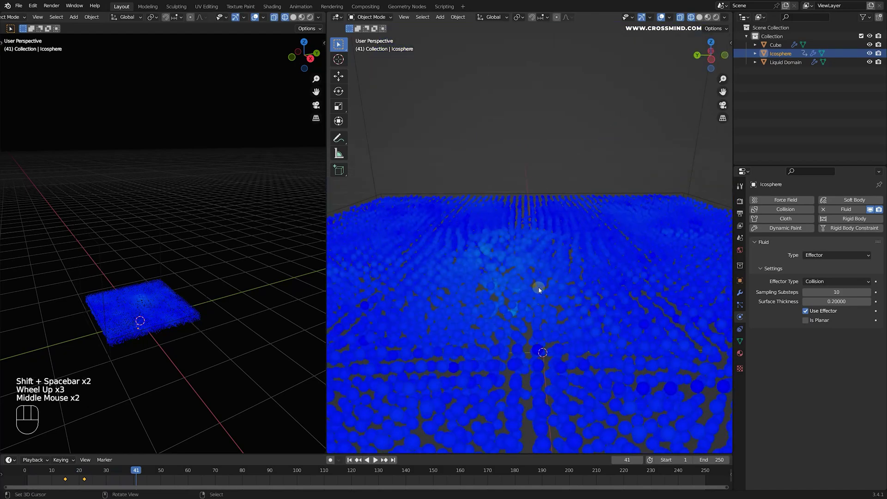
Step: Save the file and replay the simulation from the first frame, checking the liquid's reaction at the impact point
scroll(538, 286, down, 2)
key(shift+space)
key(shift+space)
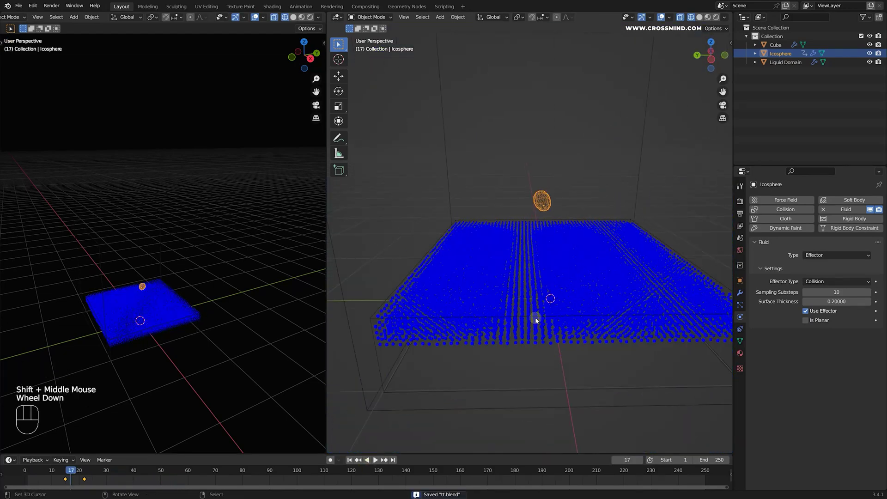
middle_drag(535, 316, 507, 342)
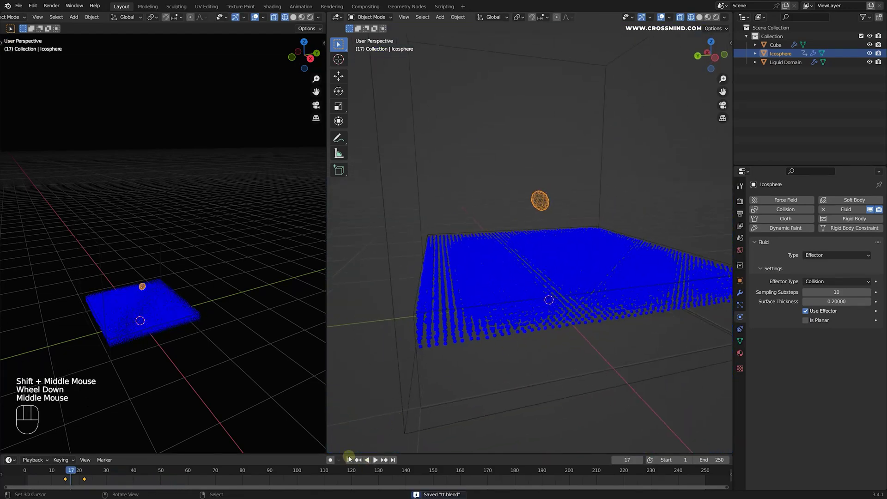
click(349, 460)
key(shift+space)
key(shift+space)
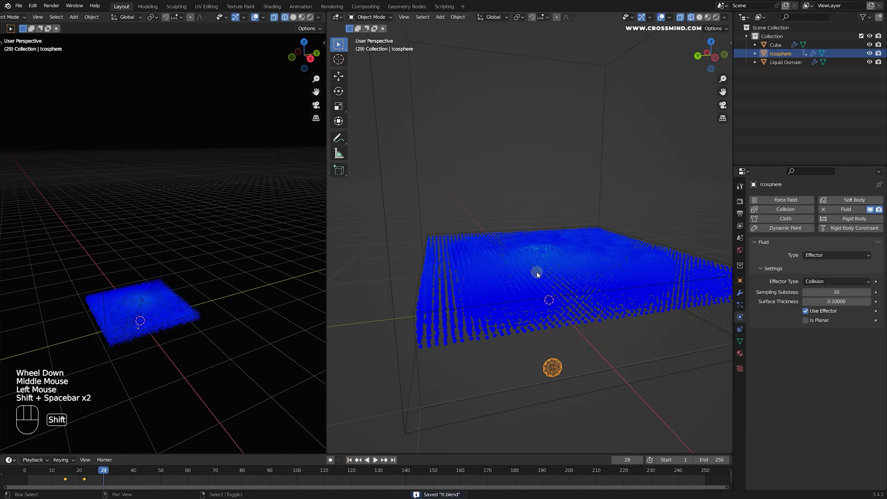
scroll(554, 286, up, 1)
shift+middle_drag(554, 286, 591, 290)
scroll(584, 291, down, 2)
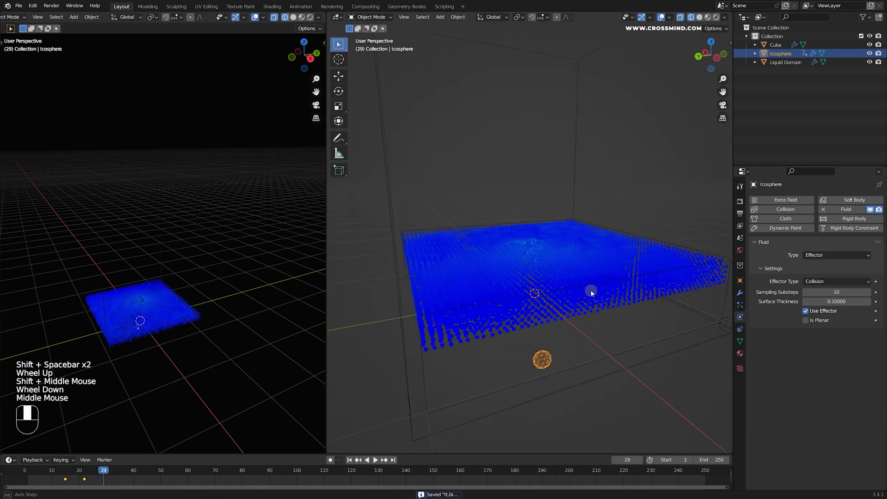
Step: Try a surface thickness of 0.4 on the icosphere effector and replay the simulation
click(838, 300)
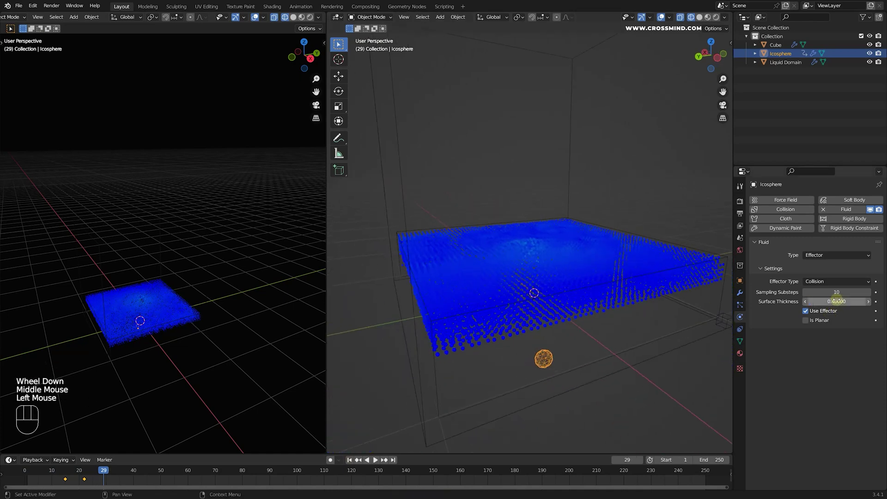
key(shift+space)
key(shift+space)
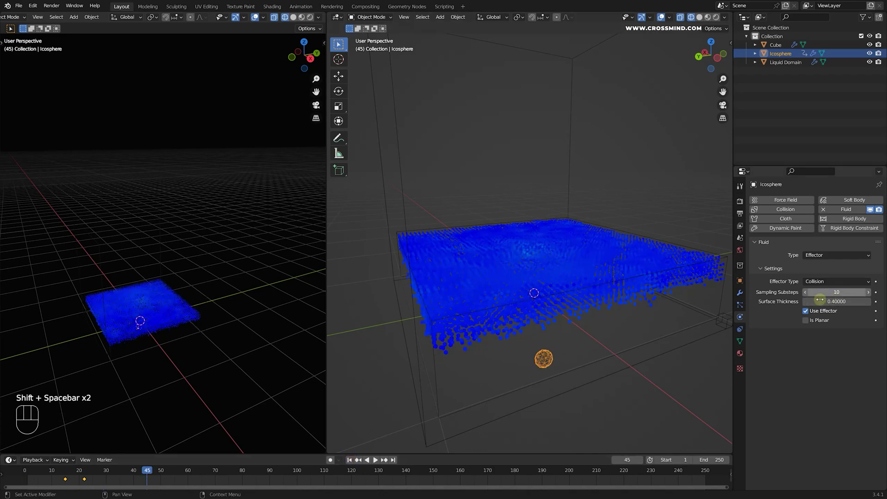
Step: Select the liquid domain to check its resolution setting, and replay the splash from the first frame in a closer side view
right_click(567, 184)
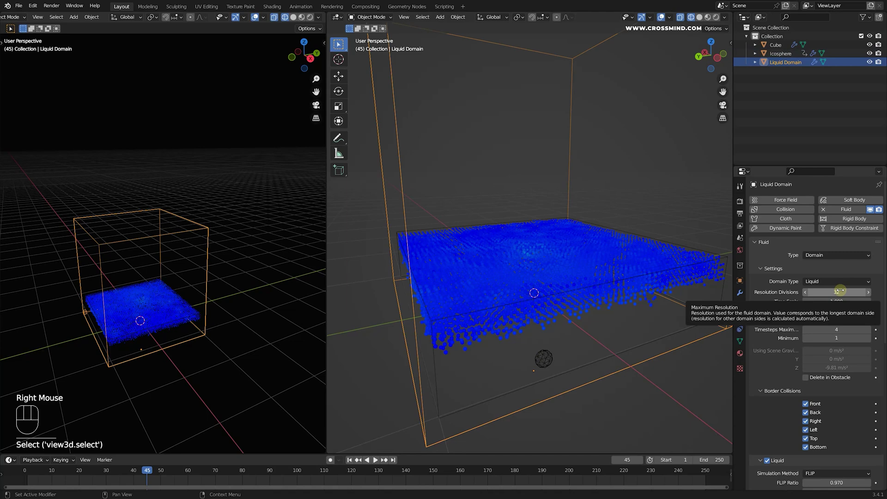
click(349, 459)
key(shift+space)
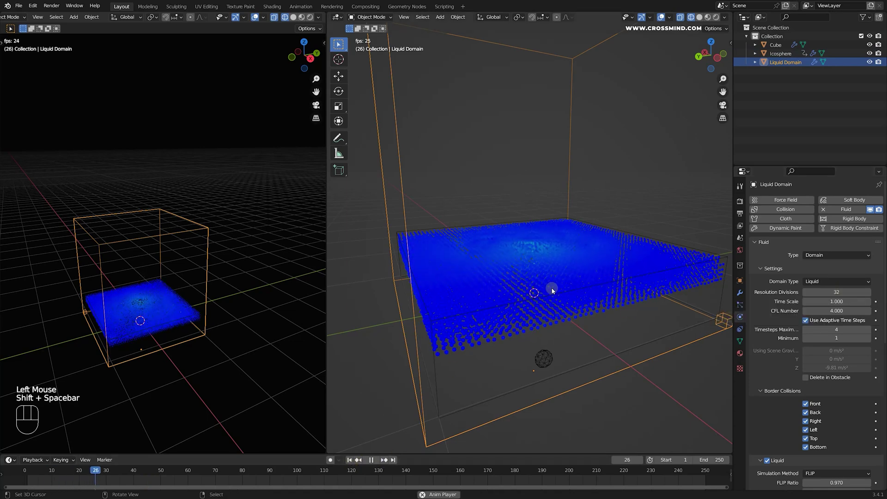
key(shift+space)
middle_drag(565, 266, 531, 251)
scroll(531, 251, up, 3)
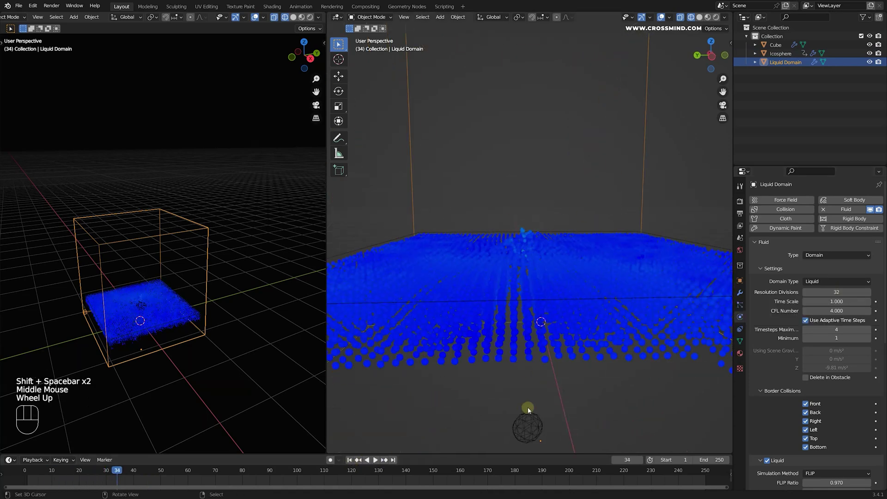
Step: Select the icosphere and set its effector's surface thickness to 0.2
right_click(532, 421)
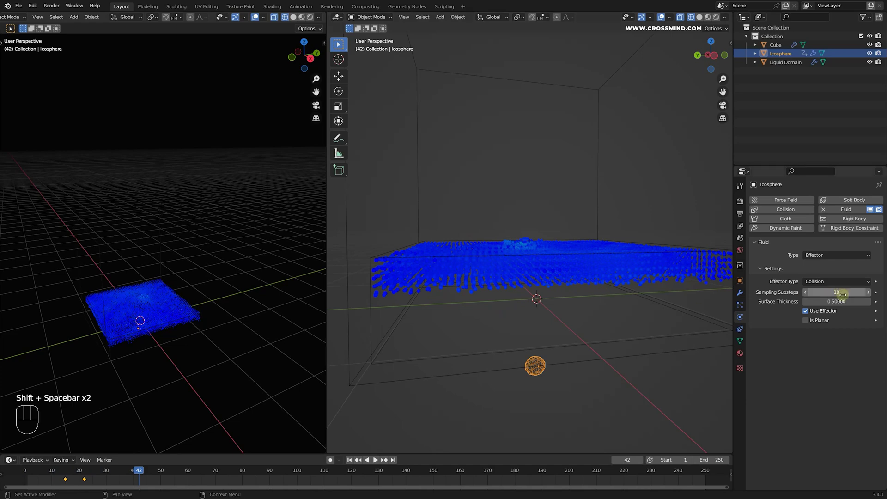
click(844, 300)
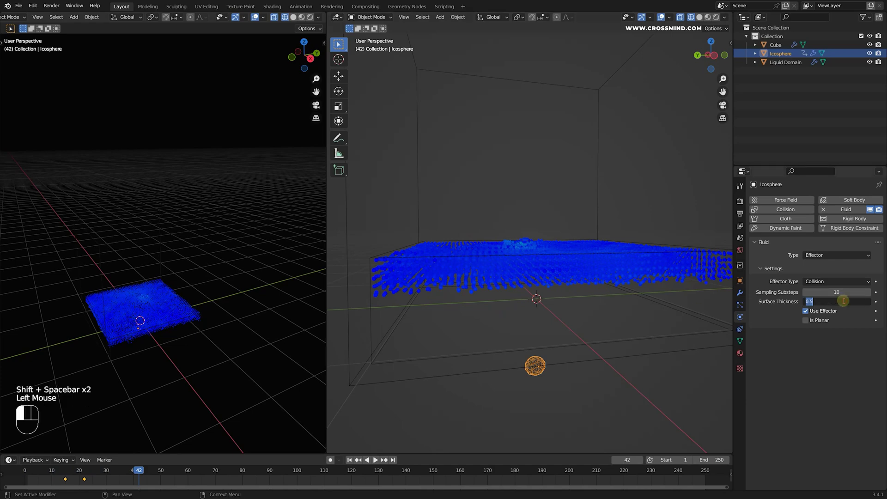
shift+middle_drag(533, 291, 480, 327)
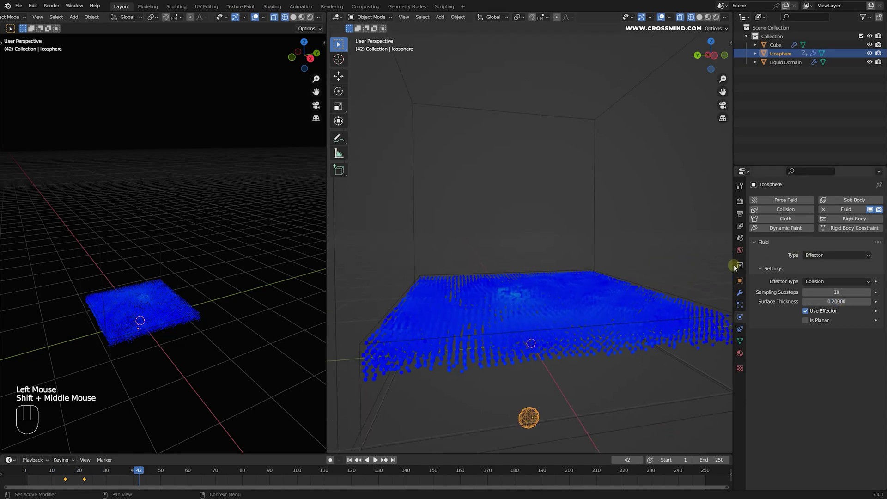
middle_drag(629, 304, 520, 449)
middle_drag(541, 396, 568, 388)
Step: Rename the icosphere object to "pebble"
double_click(779, 53)
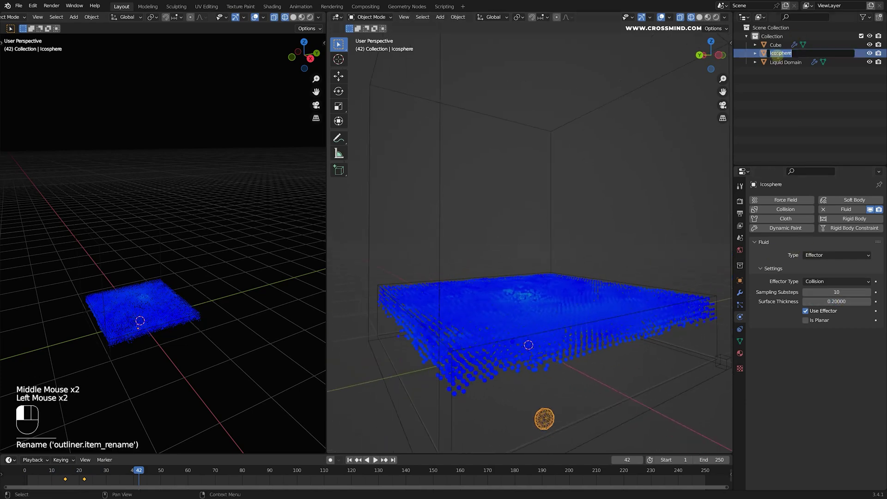
text(pebble)
key(Return)
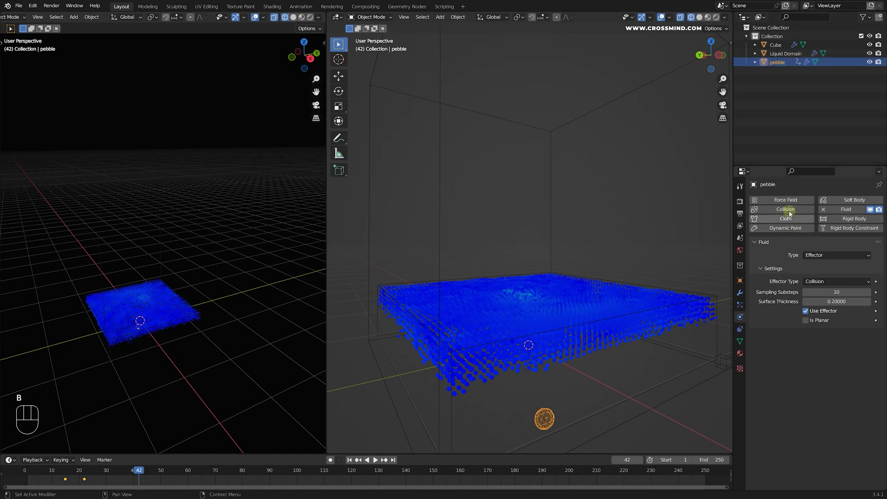
Step: Add a force field to the pebble and check its range around the liquid in front view
click(782, 202)
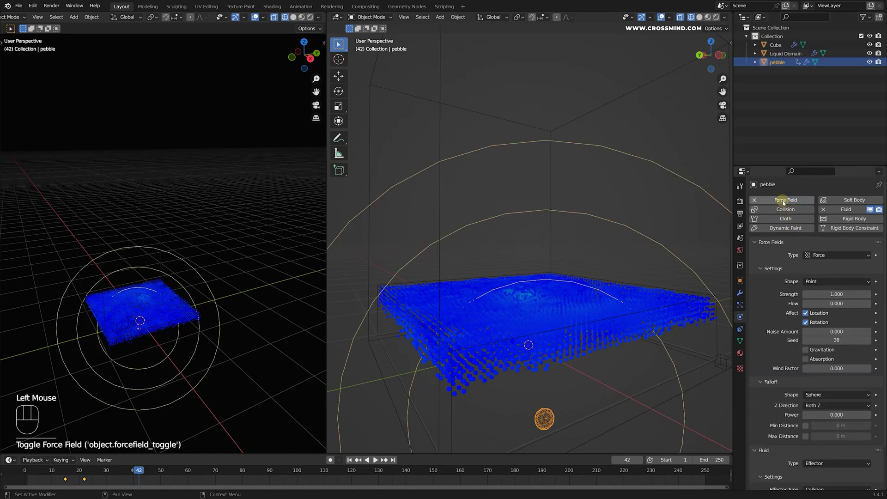
shift+middle_drag(655, 269, 648, 223)
scroll(597, 271, down, 1)
shift+middle_drag(597, 270, 586, 248)
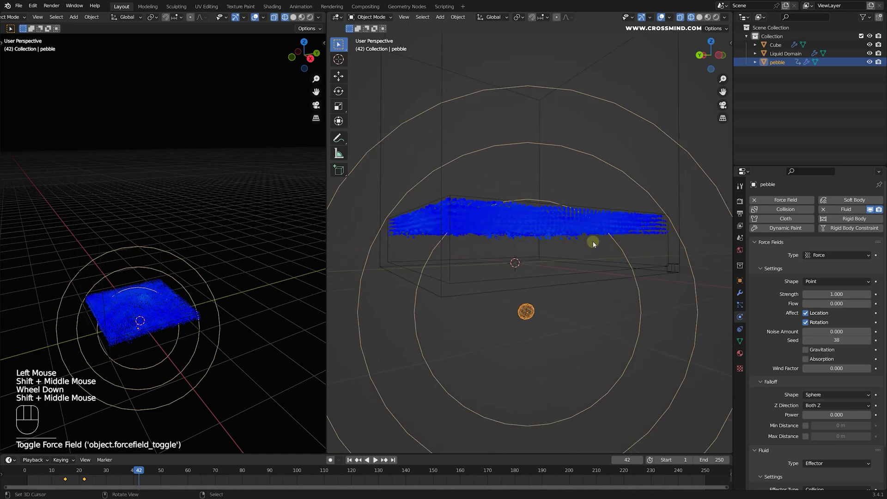
key(KP_1)
scroll(514, 240, up, 2)
shift+middle_drag(543, 333, 569, 209)
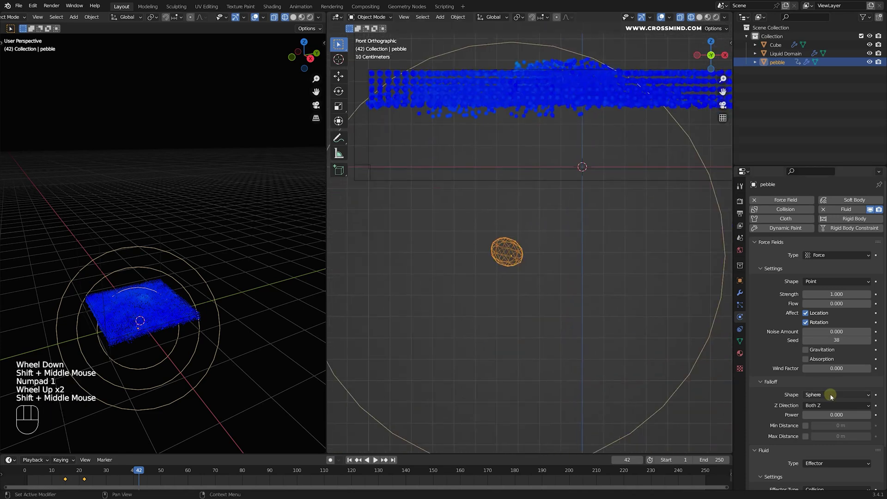
Step: Enable the maximum distance for the pebble force field's falloff and reduce it to 0.12 m
scroll(808, 404, down, 2)
click(805, 409)
shift+drag(851, 409, 851, 408)
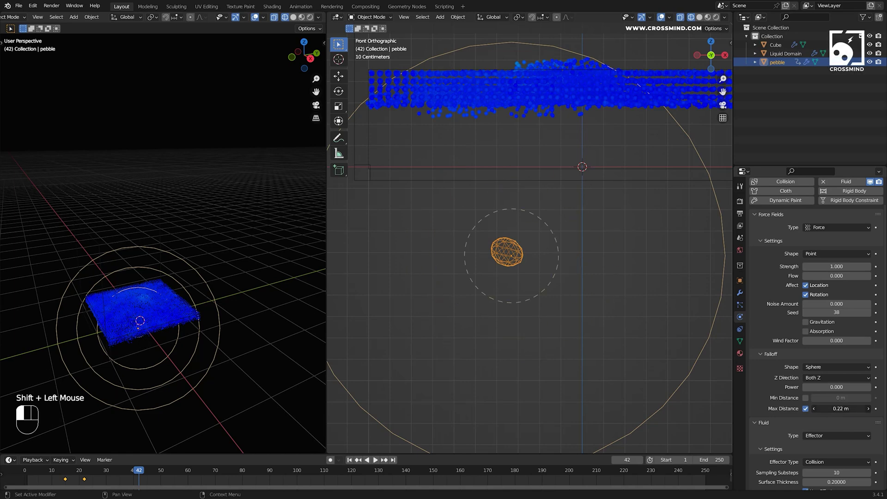
shift+drag(851, 409, 851, 409)
scroll(530, 237, up, 2)
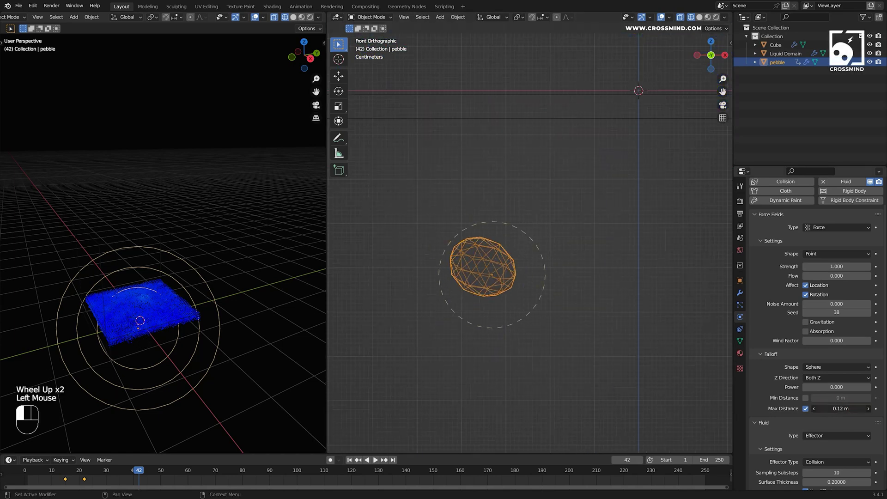
Step: Move the pebble's whole mesh in Edit Mode to centre it on the object's origin
shift+middle_drag(514, 276, 521, 276)
scroll(520, 276, up, 1)
key(Tab)
key(a)
key(g)
click(528, 279)
key(Tab)
scroll(529, 280, down, 1)
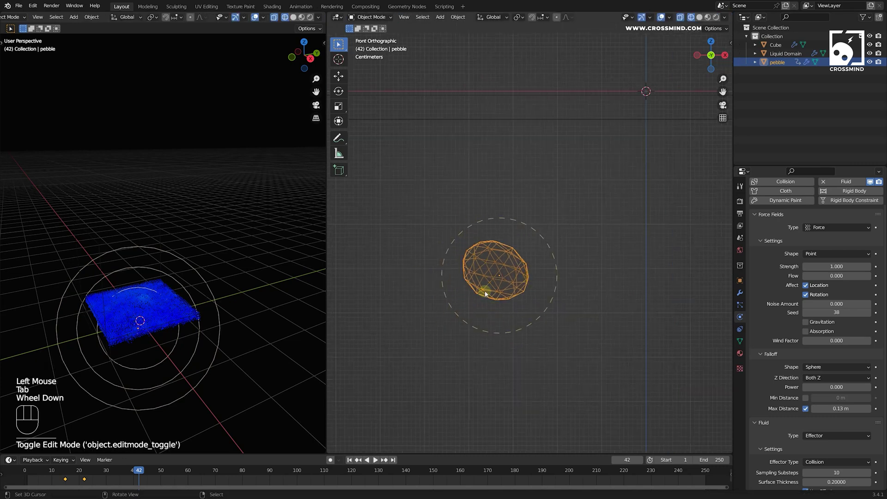
Step: Set the pebble force field's maximum distance to 0.15 m
scroll(485, 293, down, 2)
scroll(743, 399, up, 2)
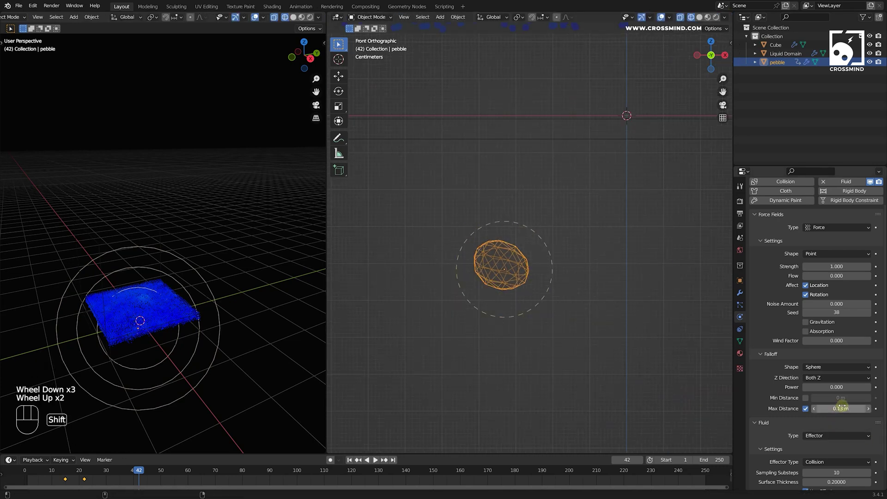
text(.15)
key(Return)
Step: Set the pebble force field's strength to 30 and play the liquid simulation in a perspective view
scroll(695, 228, down, 3)
shift+middle_drag(694, 228, 695, 283)
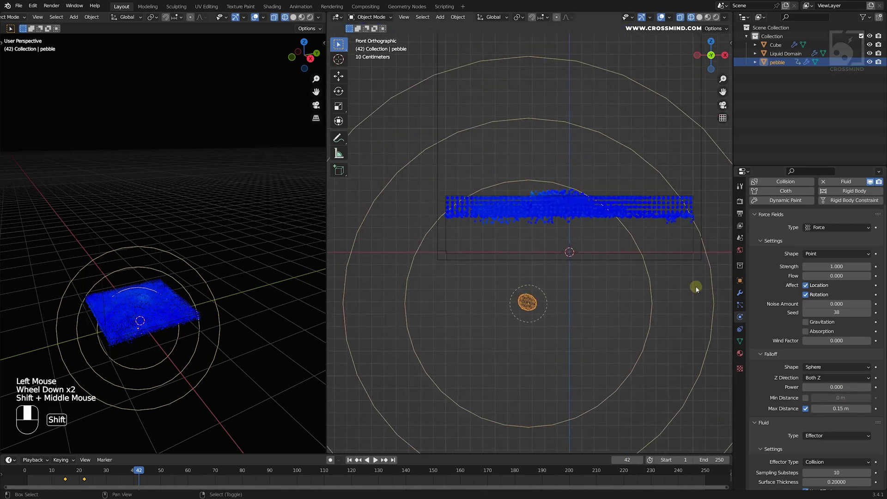
click(840, 267)
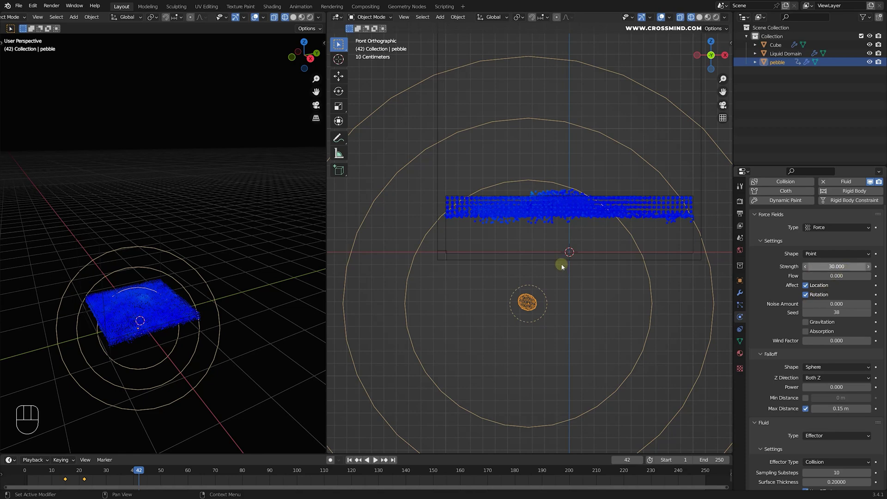
scroll(562, 266, down, 2)
middle_drag(562, 267, 561, 286)
key(shift+space)
key(shift+space)
scroll(562, 286, up, 2)
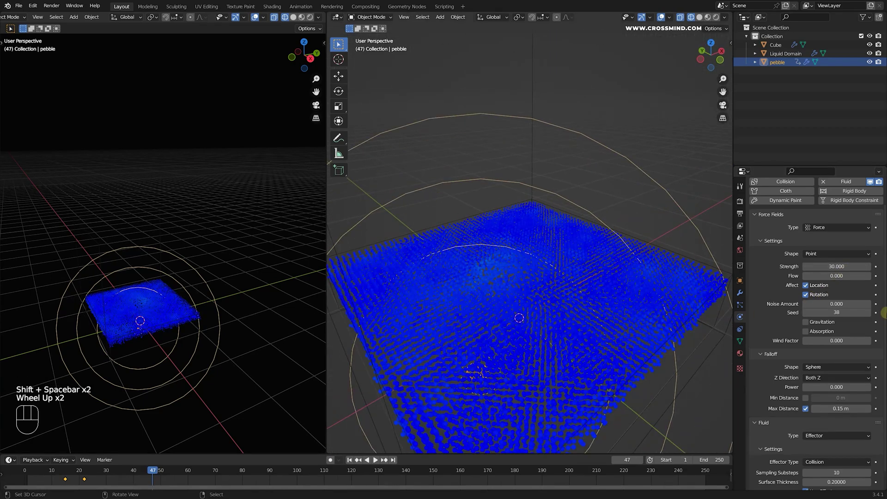
Step: Change the pebble force field's shape from Point to Surface and replay the splash from the first frame
click(828, 253)
click(821, 254)
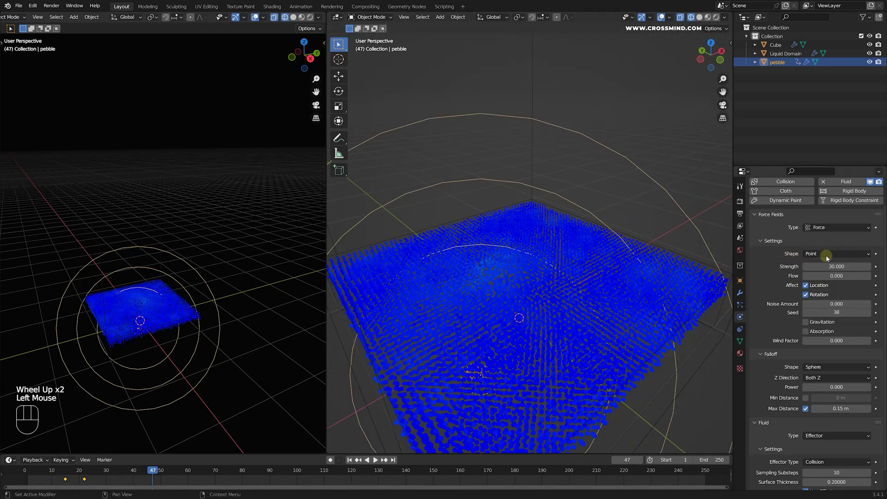
click(815, 254)
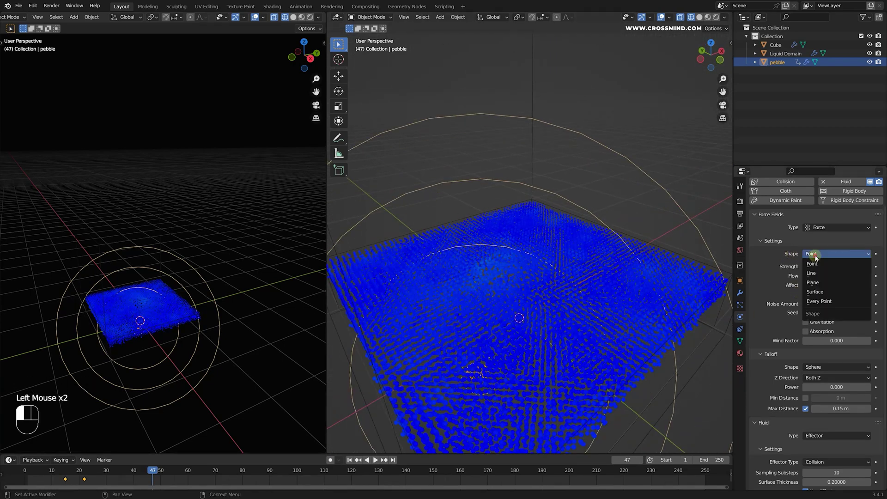
click(815, 292)
scroll(523, 309, down, 3)
shift+middle_drag(517, 295, 523, 310)
key(shift+space)
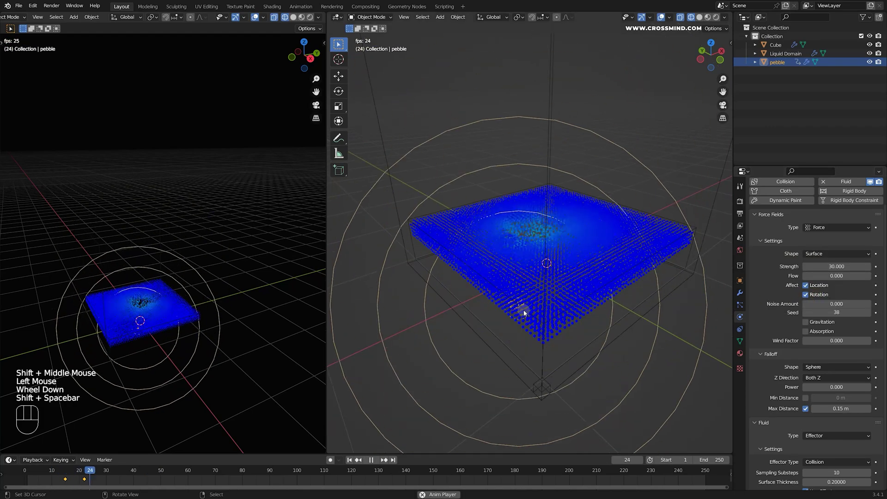
scroll(525, 305, up, 1)
key(shift+space)
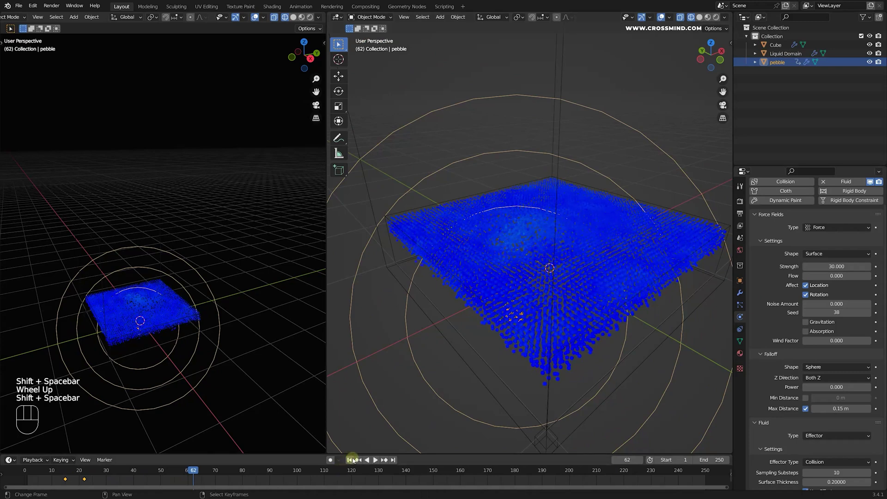
click(349, 459)
key(shift+space)
key(shift+space)
Step: Set the pebble force field's strength to 50 and replay the splash from the first frame in a lower side view
drag(847, 266, 863, 266)
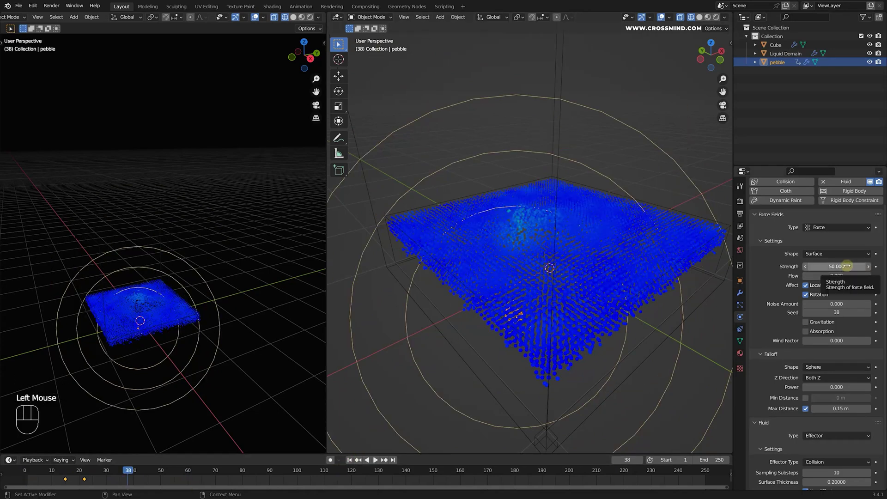
click(349, 460)
key(shift+space)
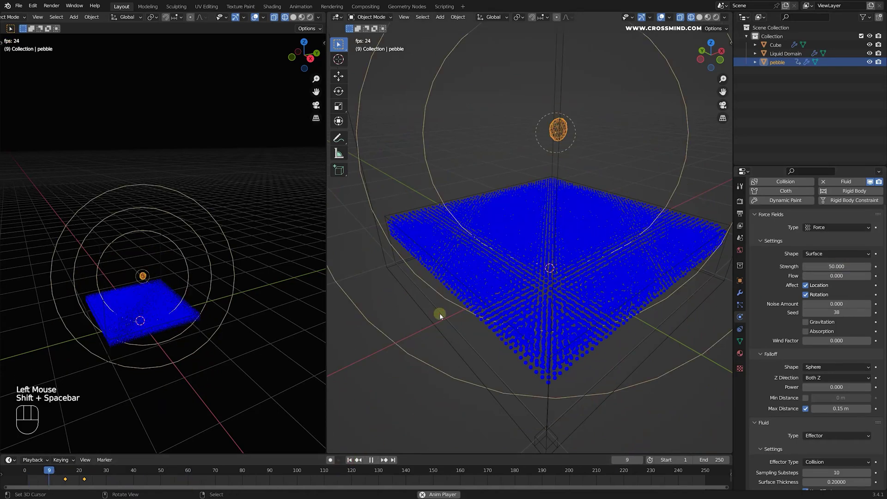
key(shift+space)
middle_drag(439, 312, 411, 440)
click(354, 461)
key(shift+space)
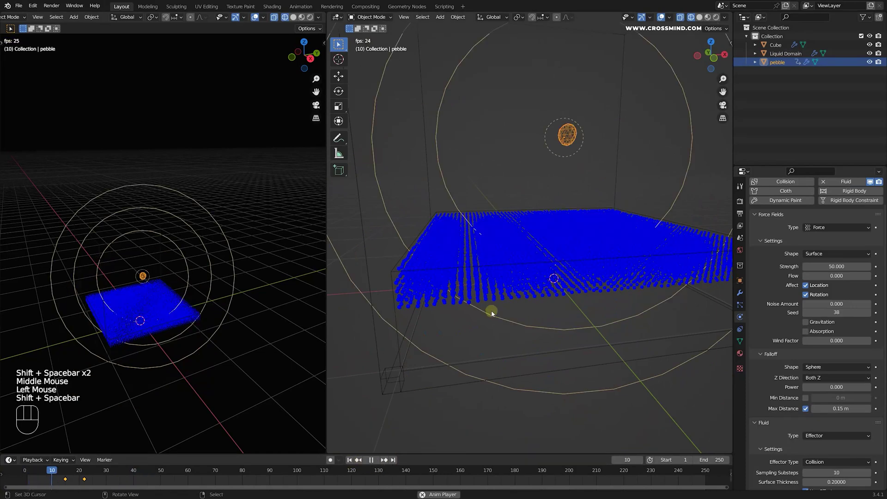
key(shift+space)
Step: Set the pebble force field's maximum distance to 0.2 m and replay the splash from the first frame
scroll(838, 366, down, 2)
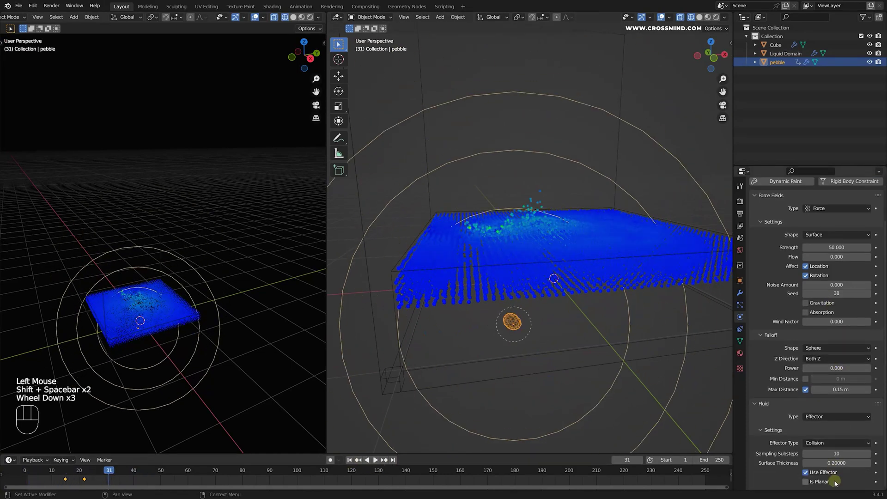
click(841, 389)
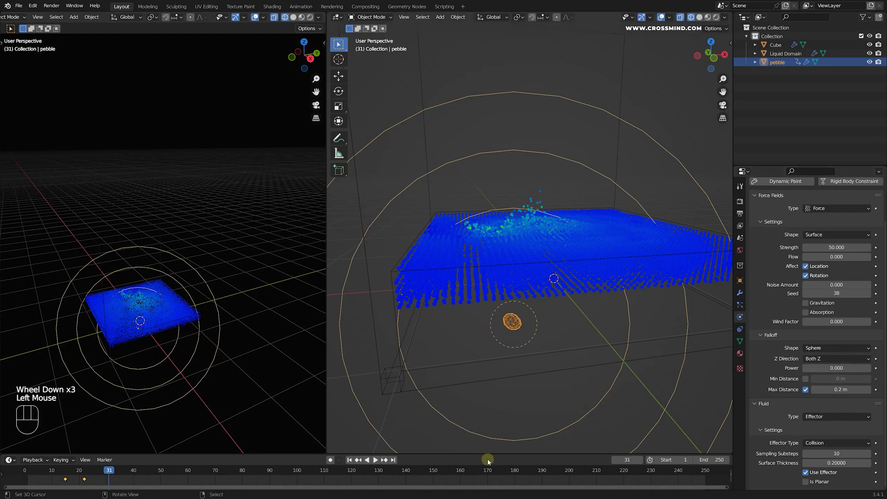
click(349, 459)
key(shift+space)
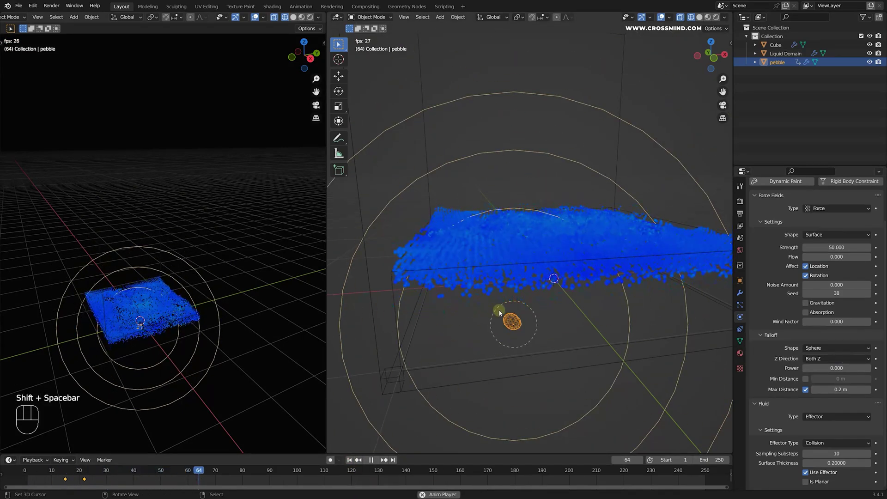
key(shift+space)
key(shift+space)
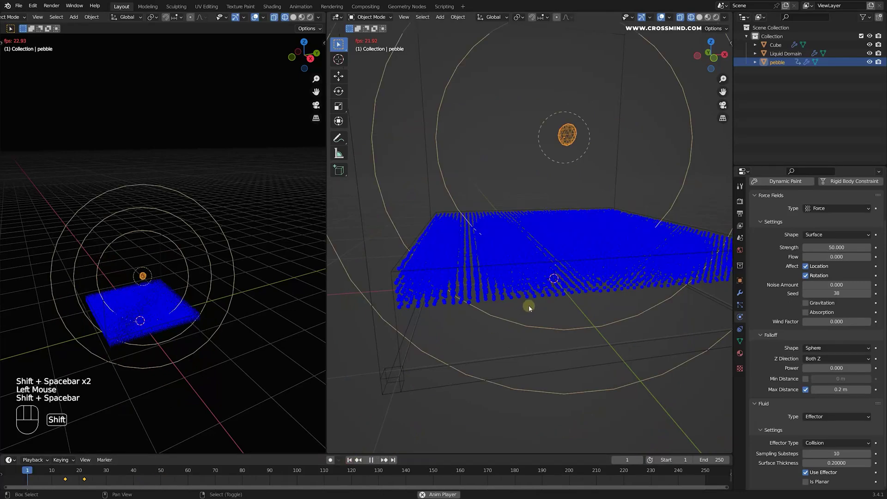
key(shift+space)
middle_drag(528, 306, 613, 270)
key(shift+space)
key(shift+space)
key(shift+space)
key(shift+space)
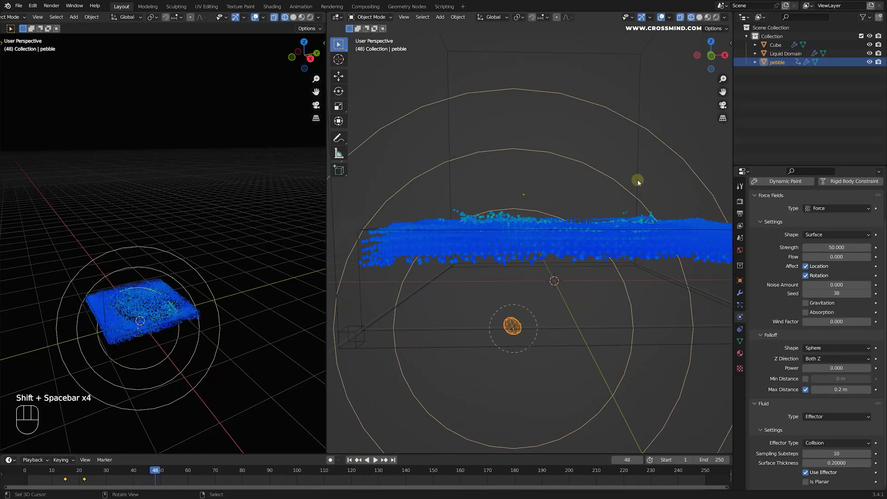
Step: Select the liquid domain and change its simulation method from FLIP to APIC
right_click(637, 180)
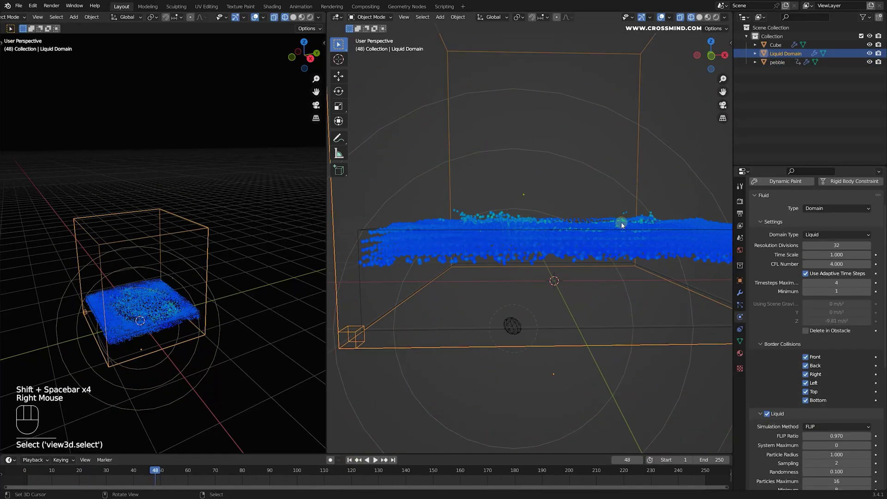
middle_drag(510, 314, 503, 231)
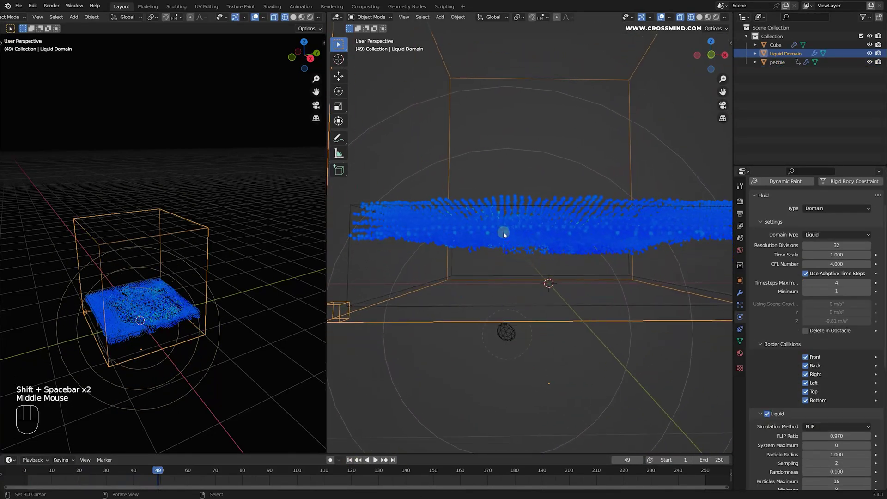
scroll(503, 231, down, 1)
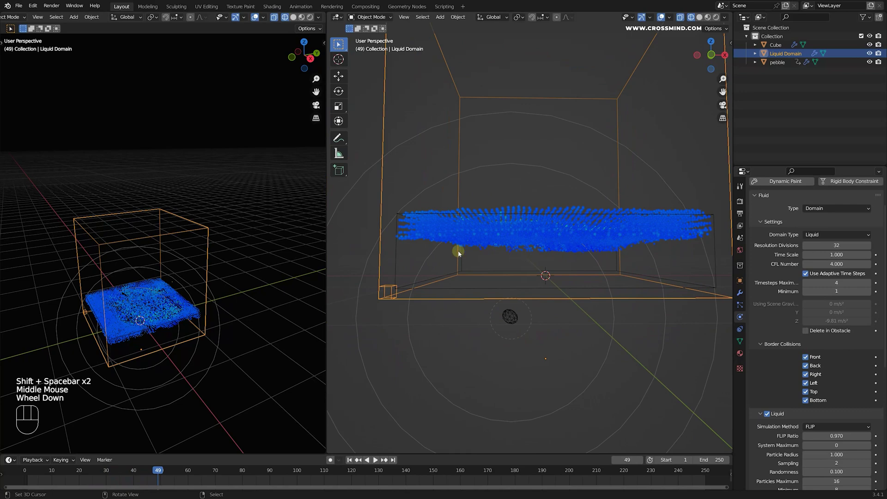
middle_drag(565, 294, 585, 294)
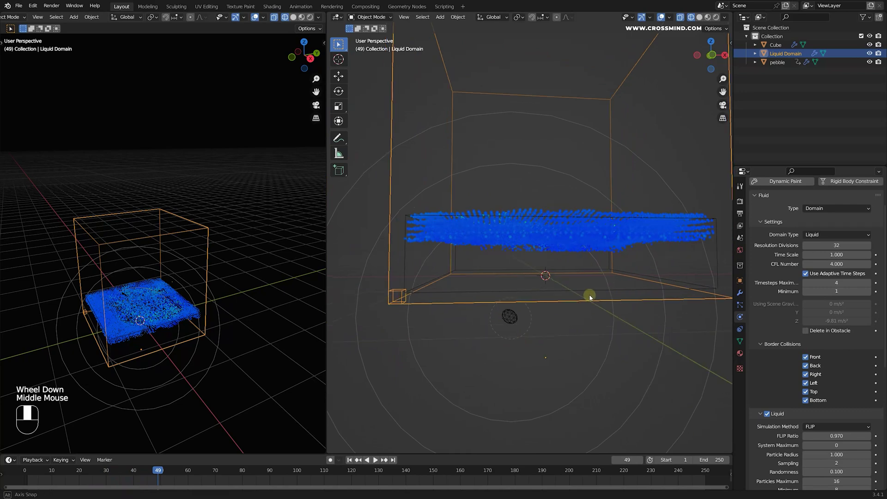
scroll(808, 386, down, 4)
click(828, 290)
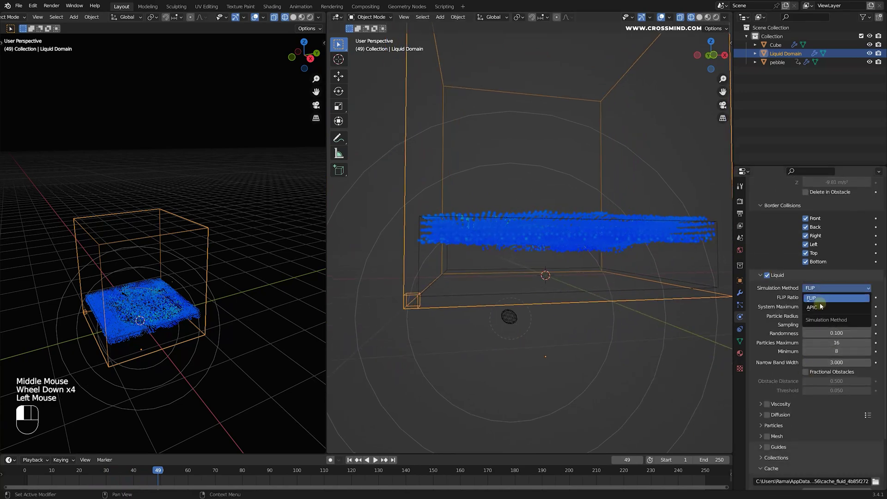
click(819, 309)
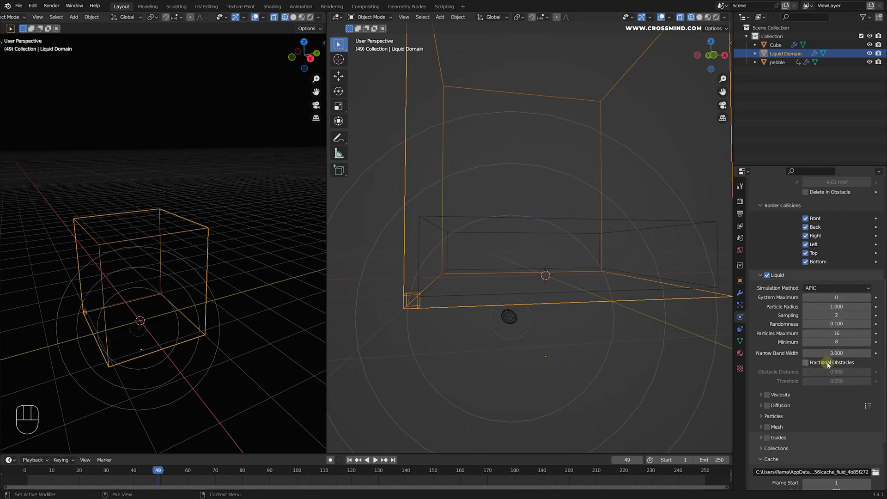
Step: Return to the first frame and set the liquid domain's narrow band width to 10
click(348, 461)
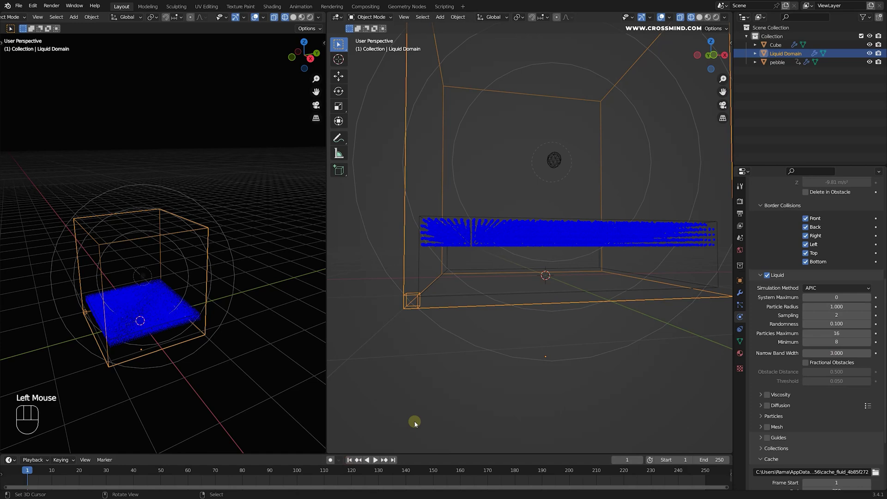
shift+middle_drag(519, 301, 658, 203)
click(835, 355)
text(10)
key(Return)
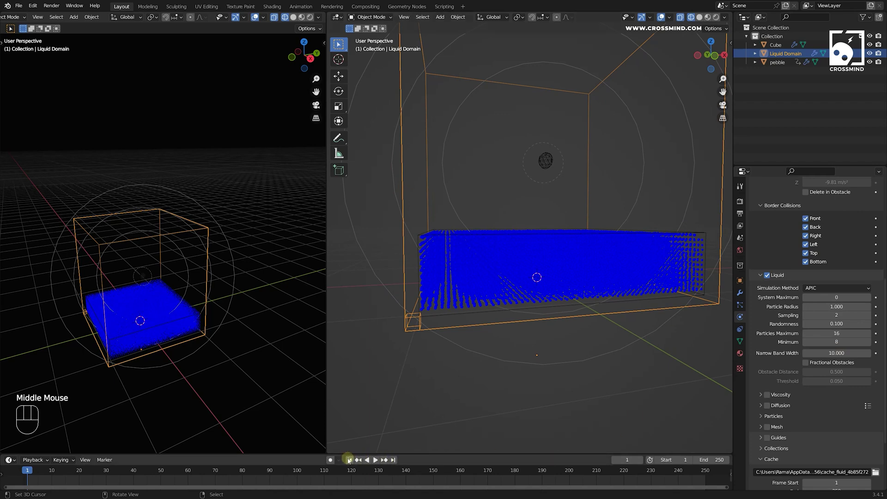
Step: Replay the simulation from the first frame and examine how the thicker liquid splashes from different angles
middle_drag(503, 273, 508, 294)
key(shift+space)
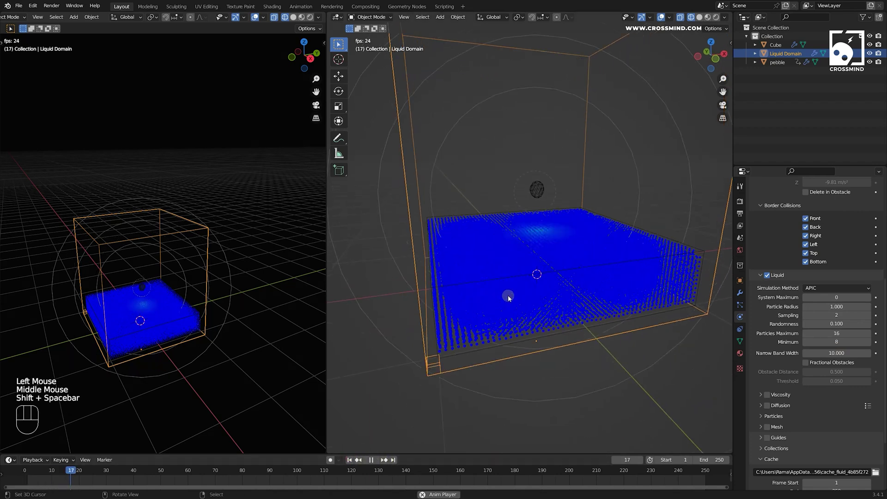
key(shift+space)
middle_drag(580, 301, 559, 289)
click(350, 460)
key(shift+space)
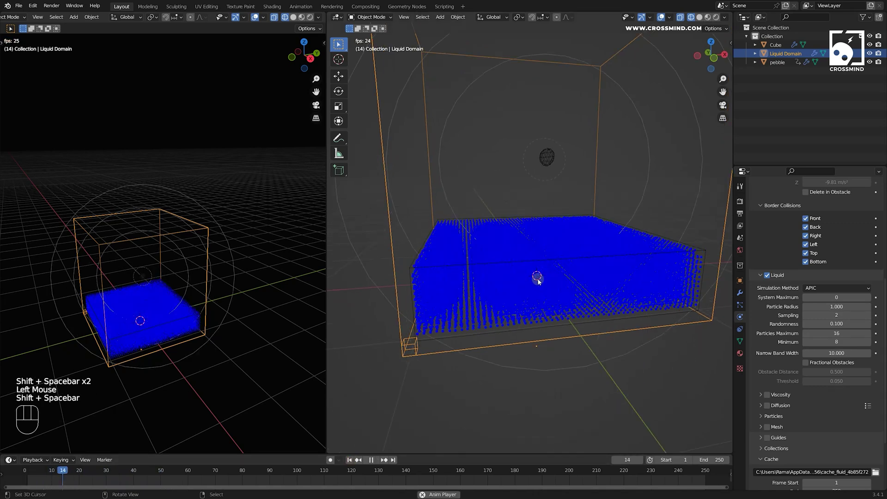
key(shift+space)
middle_drag(539, 273, 574, 247)
Step: Select the pebble, set its force field strength to 60, and replay the splash from the first frame
click(776, 62)
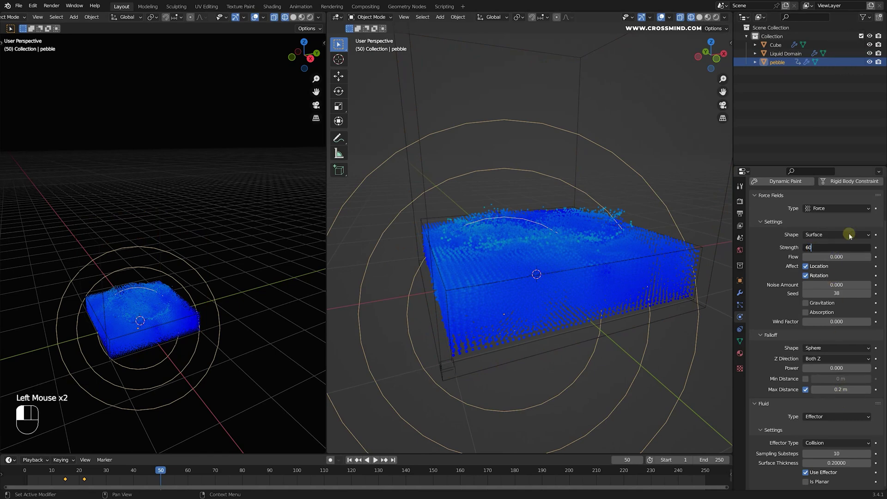
click(349, 459)
key(shift+space)
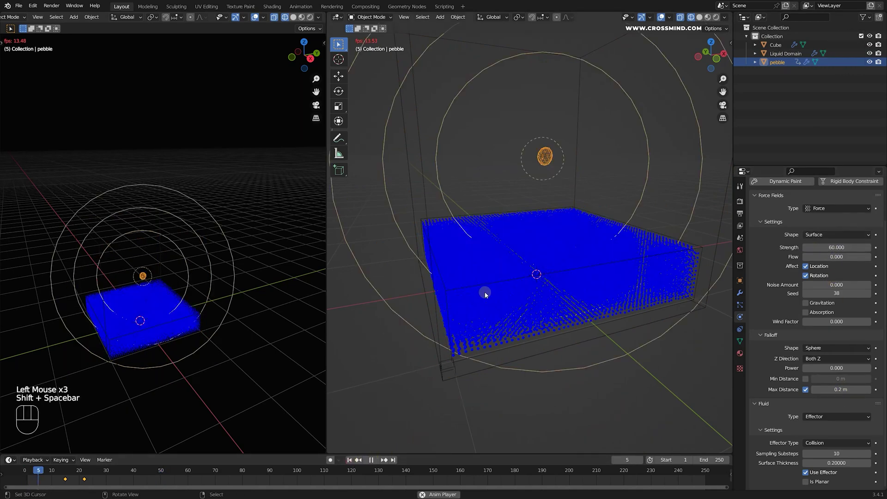
key(shift+space)
middle_drag(575, 237, 571, 203)
click(349, 460)
key(shift+space)
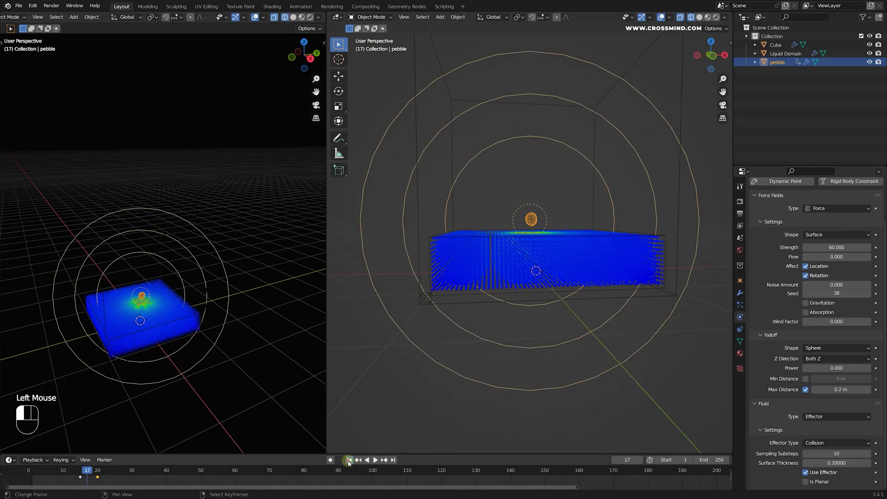
Step: Move the pebble's last keyframe to about frame 23, then replay the simulation and check the splash at frame 22
click(349, 459)
right_click(98, 478)
key(g)
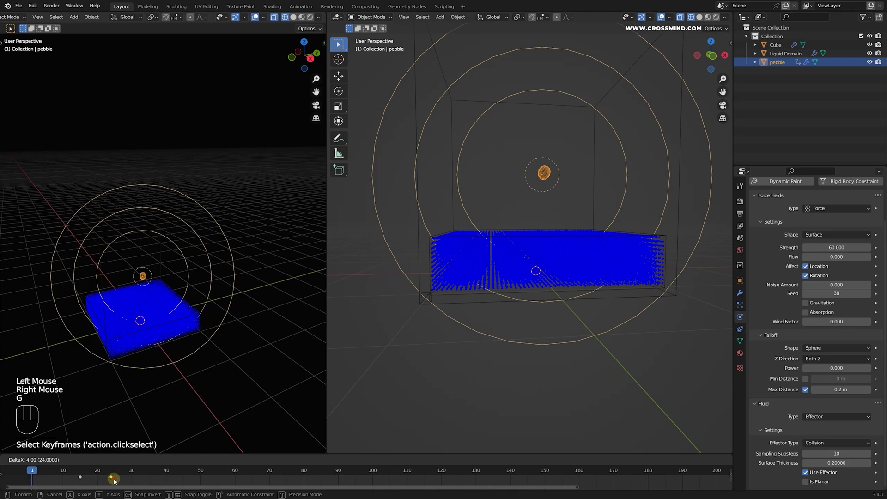
click(114, 480)
drag(70, 479, 26, 479)
key(shift+space)
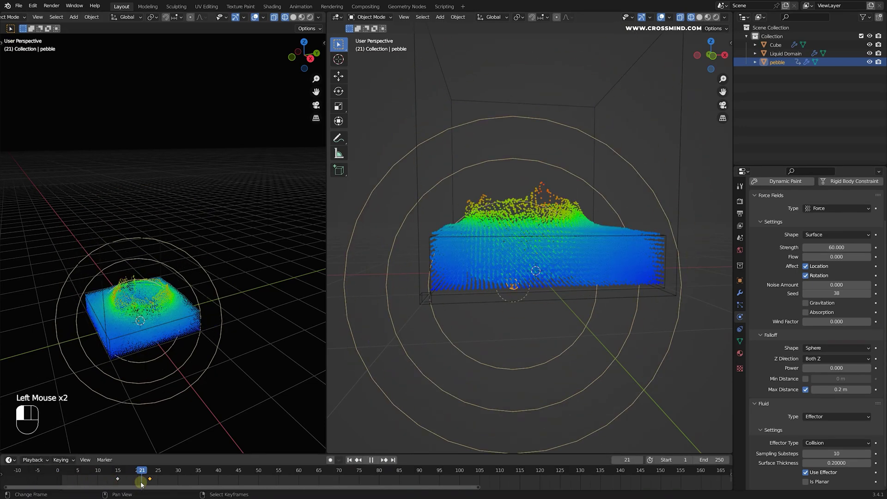
mouse_move(142, 484)
mouse_down()
mouse_move(127, 483)
mouse_move(143, 483)
mouse_up()
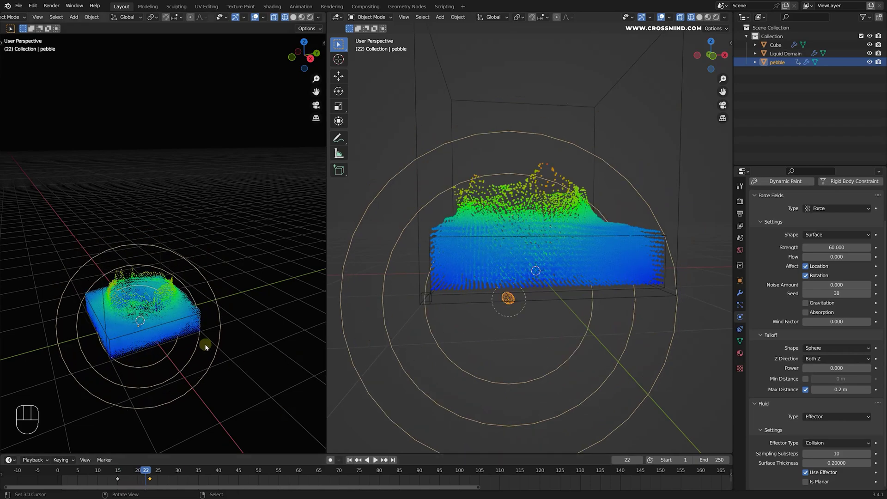
Step: Replay the simulation from the start and check the pebble's splash from a closer view
scroll(206, 343, up, 1)
shift+middle_drag(192, 362, 198, 346)
shift+scroll(198, 347, up, 1)
scroll(198, 346, up, 1)
click(109, 481)
key(shift+space)
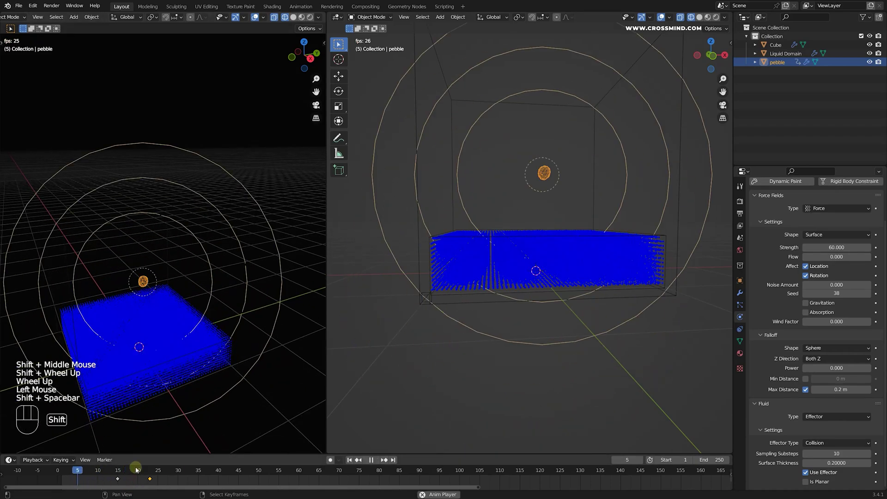
Step: Set the pebble's force field strength to 50 and replay the splash from the first frame
click(839, 248)
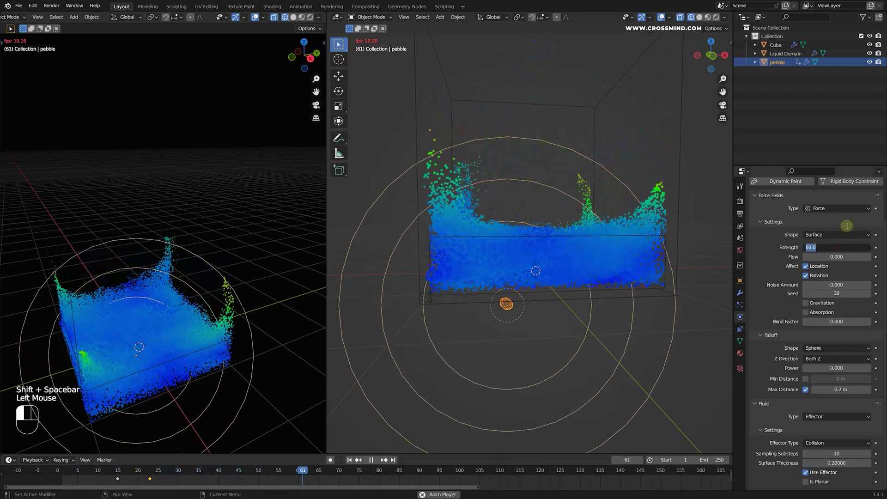
text(50)
key(Return)
click(349, 460)
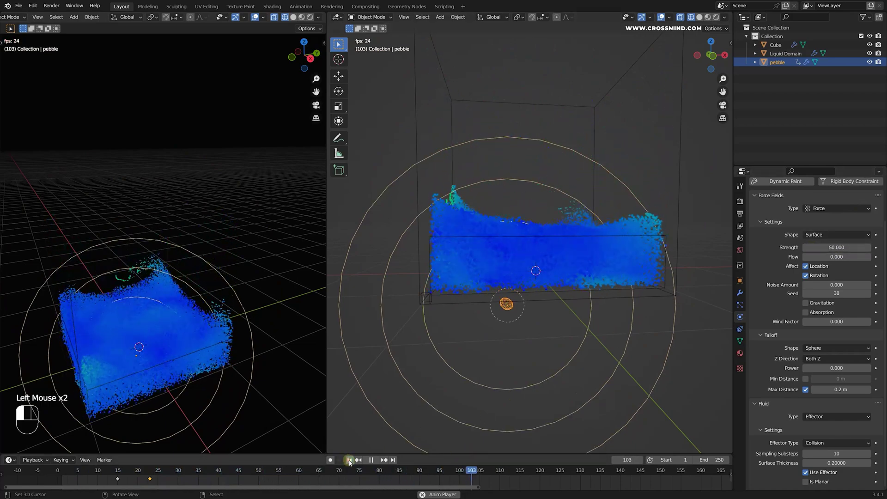
middle_drag(571, 277, 576, 283)
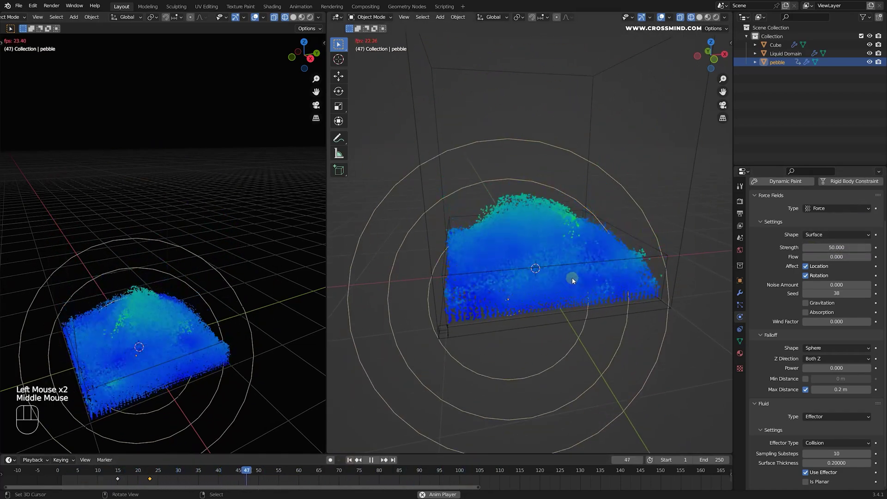
key(shift+space)
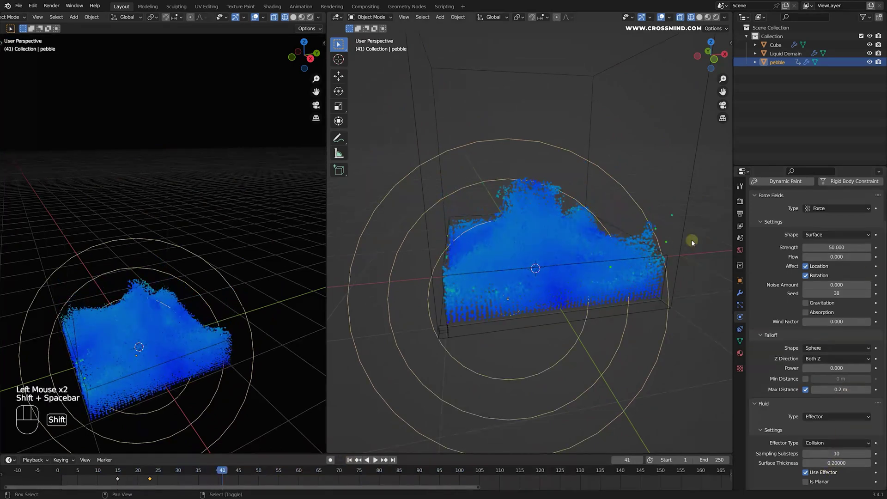
Step: Select the liquid domain, set its resolution divisions to 64, and replay the simulation from the first frame to frame 24
right_click(687, 203)
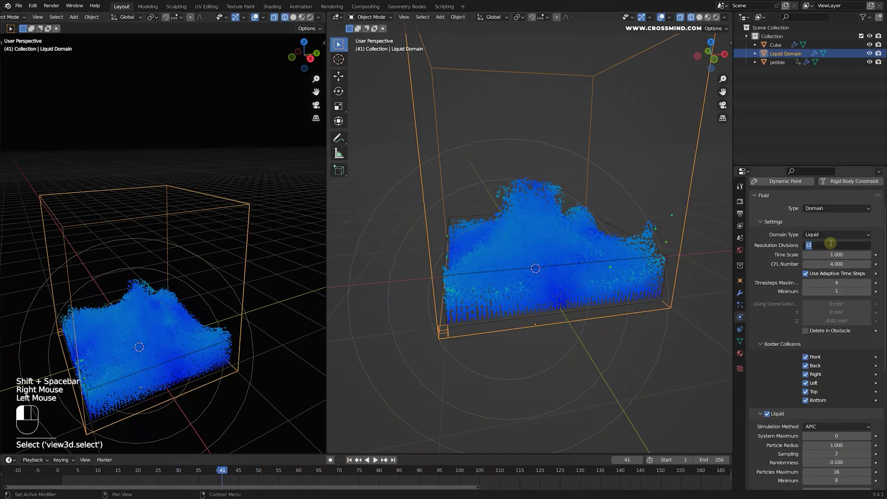
key(Return)
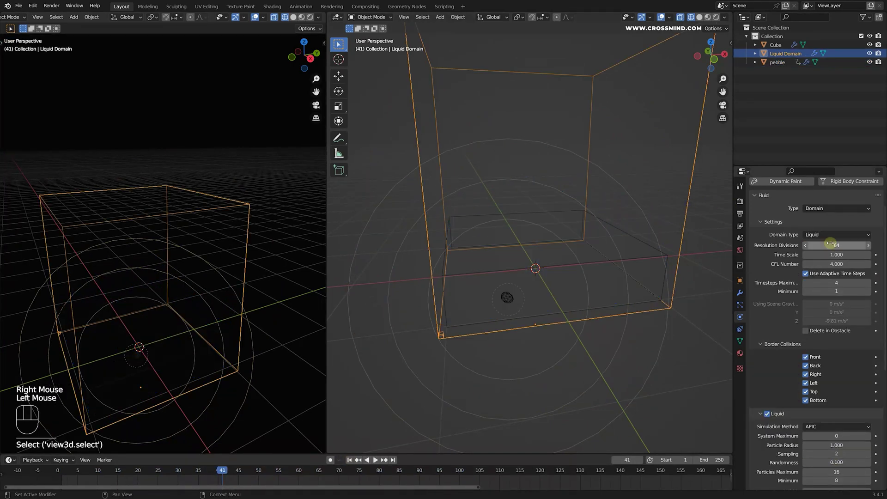
click(349, 459)
key(shift+space)
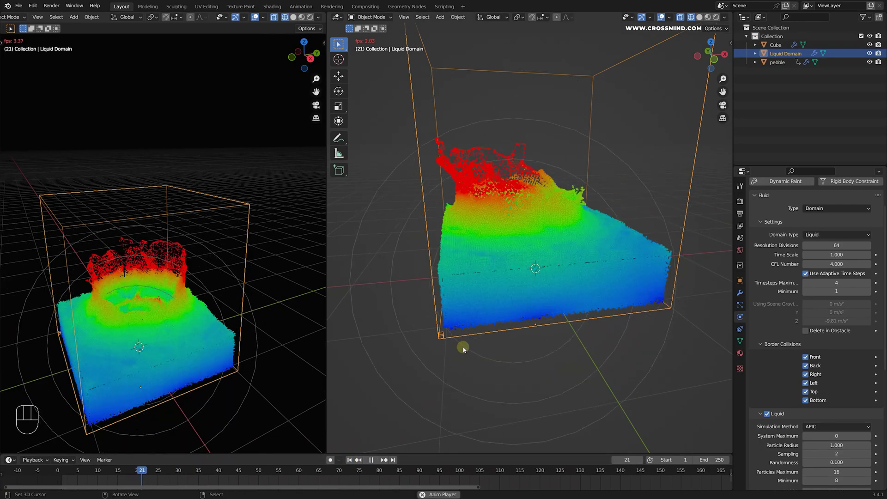
key(shift+space)
middle_drag(562, 304, 541, 314)
shift+middle_drag(541, 314, 527, 372)
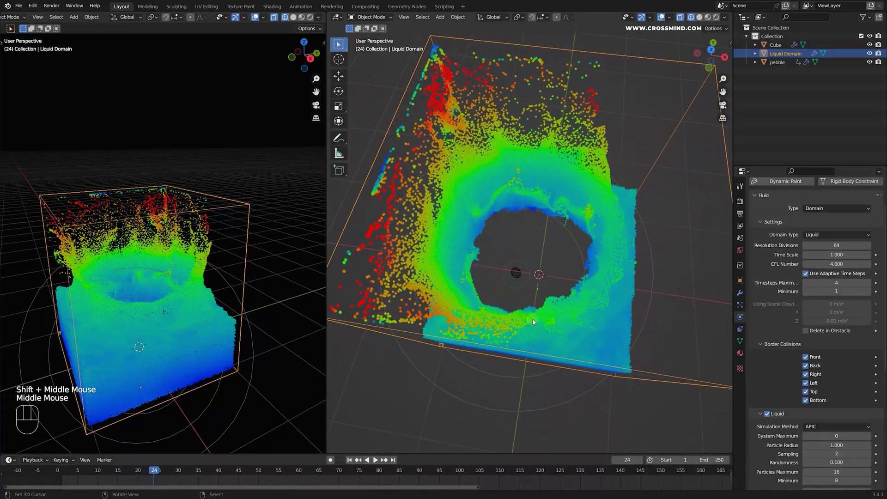
Step: Select the pebble, set its force field strength to 40, and replay the simulation from the first frame
right_click(519, 277)
middle_drag(541, 267, 658, 279)
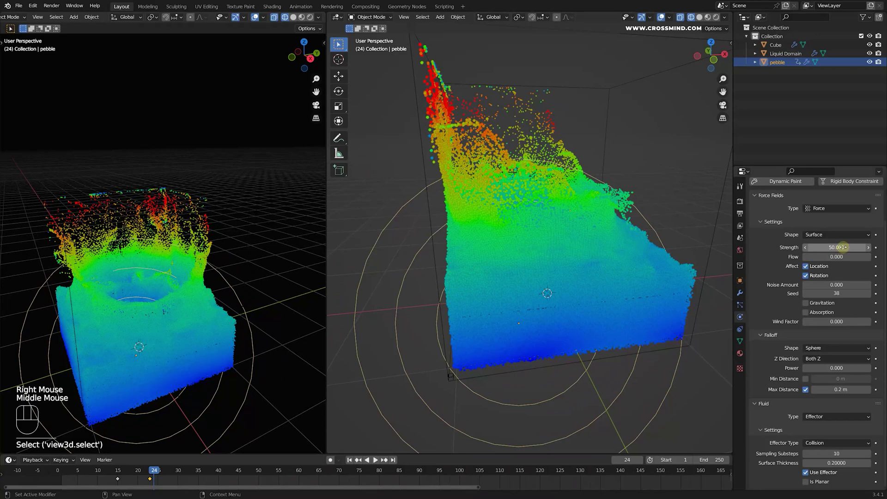
click(830, 246)
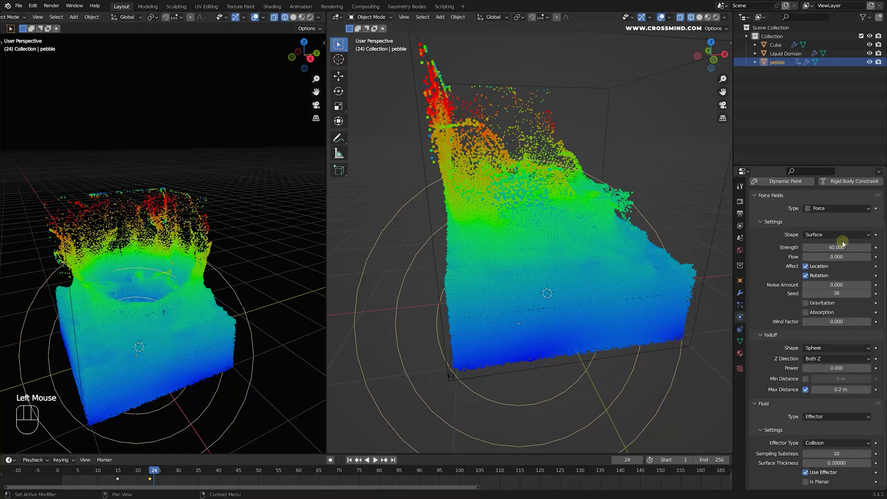
key(shift+space)
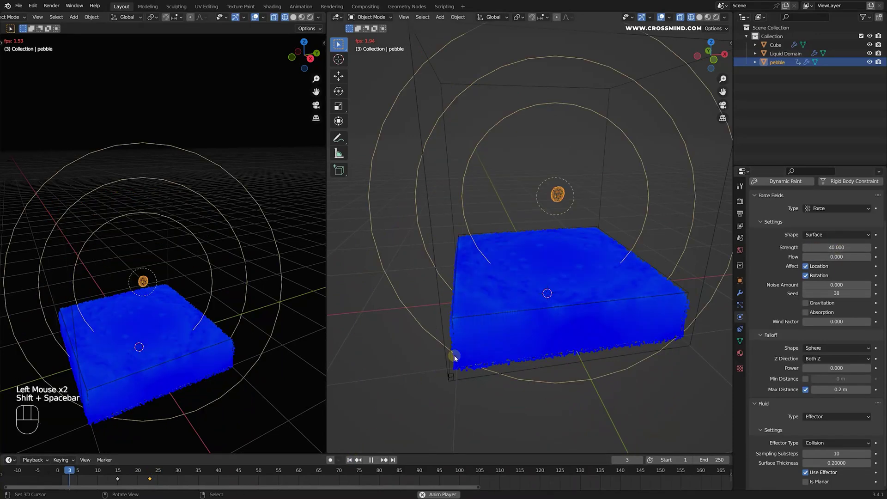
Step: Set the pebble's force field strength to 30, replay from the first frame, and inspect the splash at frame 22
click(833, 244)
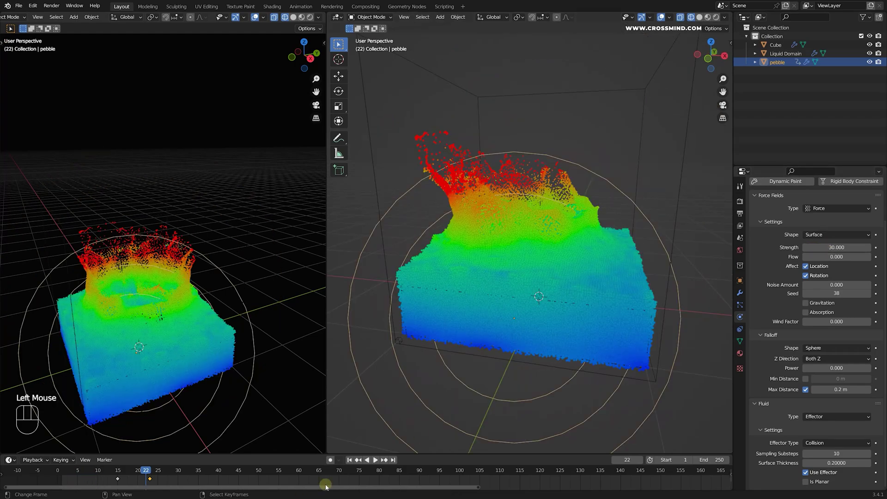
click(348, 459)
key(shift+space)
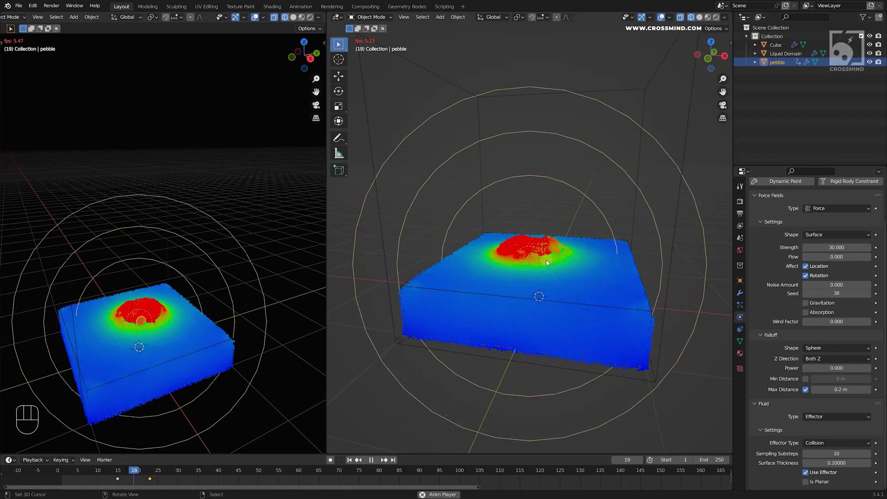
key(shift+space)
middle_drag(546, 259, 512, 256)
scroll(532, 283, up, 2)
mouse_move(513, 257)
shift+middle_down()
mouse_move(532, 282)
mouse_move(411, 272)
mouse_move(426, 206)
shift+middle_up()
scroll(415, 249, up, 1)
Step: Annotate the splash crown with a wavy freehand line along its upper rim, and undo the annotation
key(d)
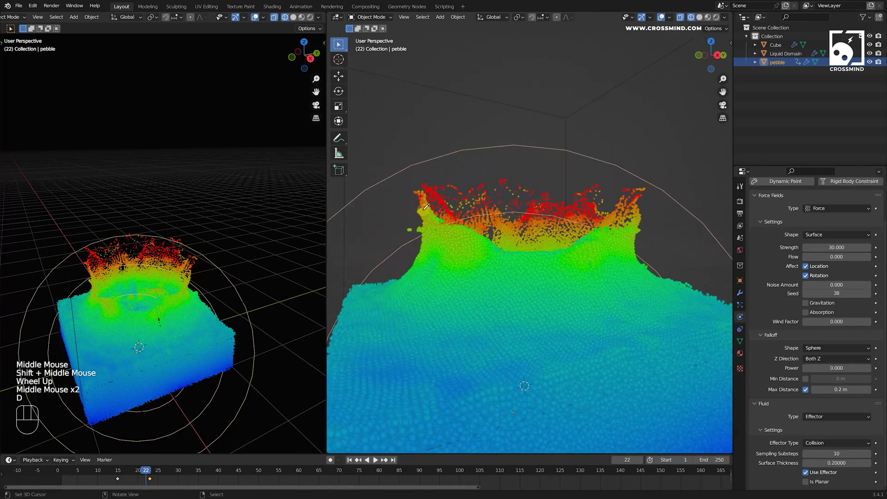
drag(425, 207, 447, 201)
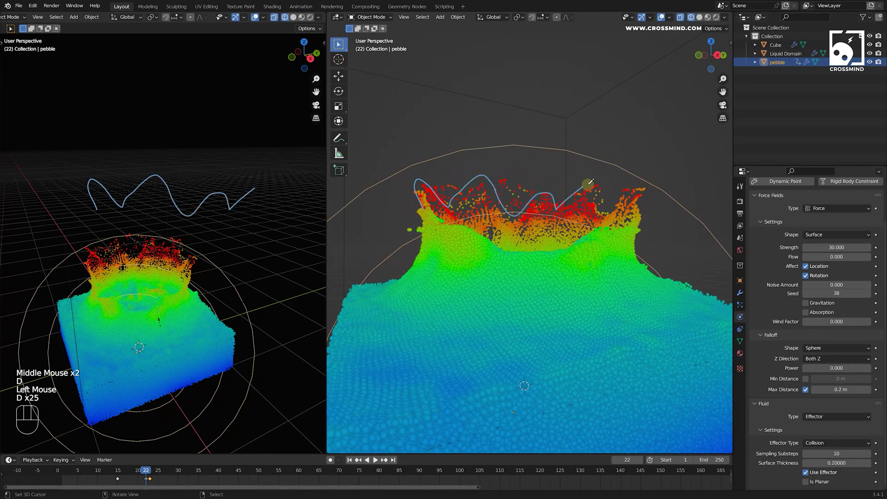
drag(641, 188, 644, 209)
mouse_move(583, 259)
middle_down()
mouse_move(574, 262)
mouse_move(629, 272)
mouse_move(545, 274)
middle_up()
scroll(508, 277, down, 1)
mouse_move(467, 282)
middle_down()
mouse_move(443, 291)
mouse_move(423, 323)
mouse_move(499, 300)
middle_up()
key(ctrl+z)
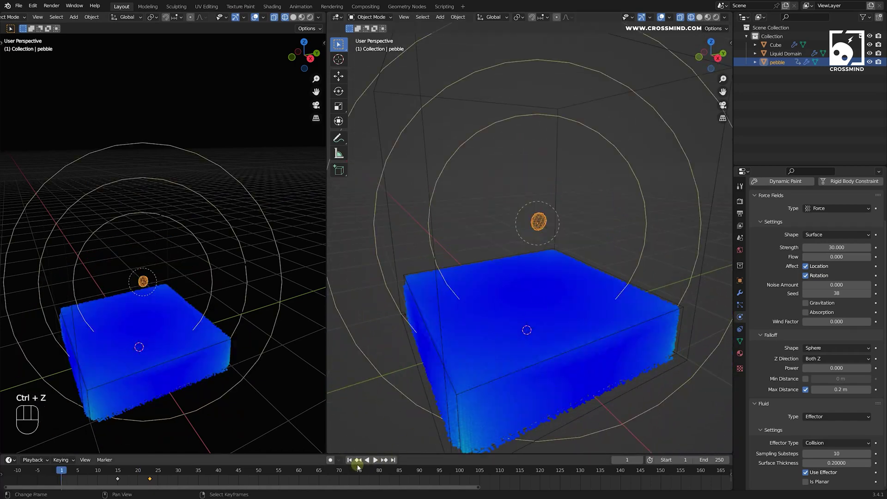
Step: Replay the simulation up to frame 23, select the liquid domain, and check how the splash fits inside it
click(467, 359)
key(shift+space)
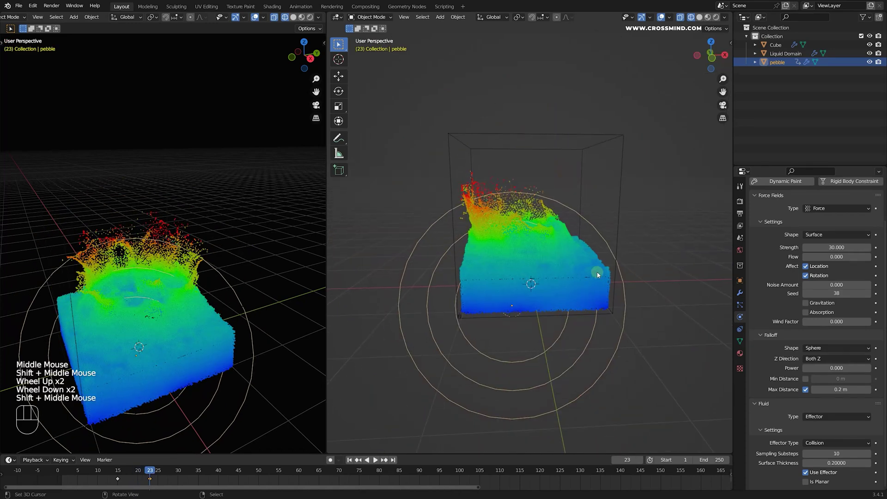
scroll(599, 273, up, 1)
right_click(663, 278)
scroll(662, 278, down, 1)
middle_drag(645, 280, 631, 276)
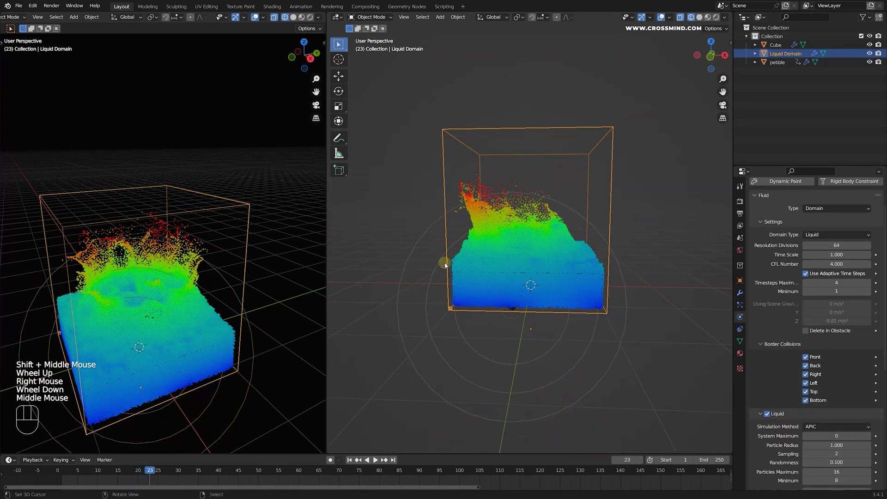
scroll(693, 282, up, 1)
middle_drag(692, 282, 592, 293)
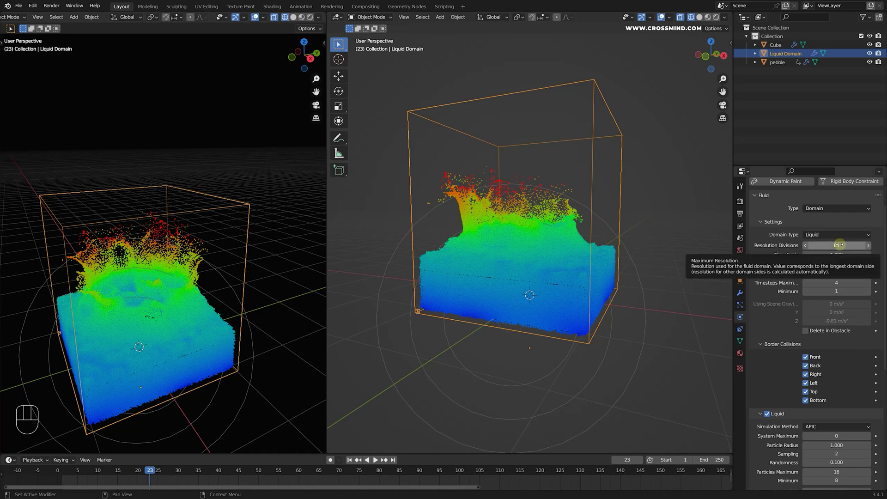
Step: Examine the splash inside the liquid domain at frame 25 from several angles
middle_drag(625, 277, 652, 290)
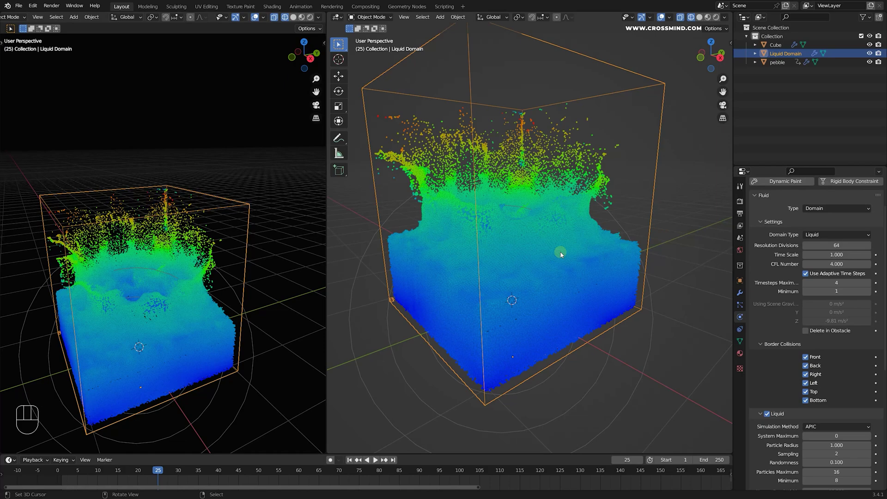
scroll(560, 254, down, 2)
middle_drag(560, 255, 466, 251)
shift+middle_drag(561, 259, 538, 261)
scroll(538, 261, up, 2)
middle_drag(538, 260, 517, 243)
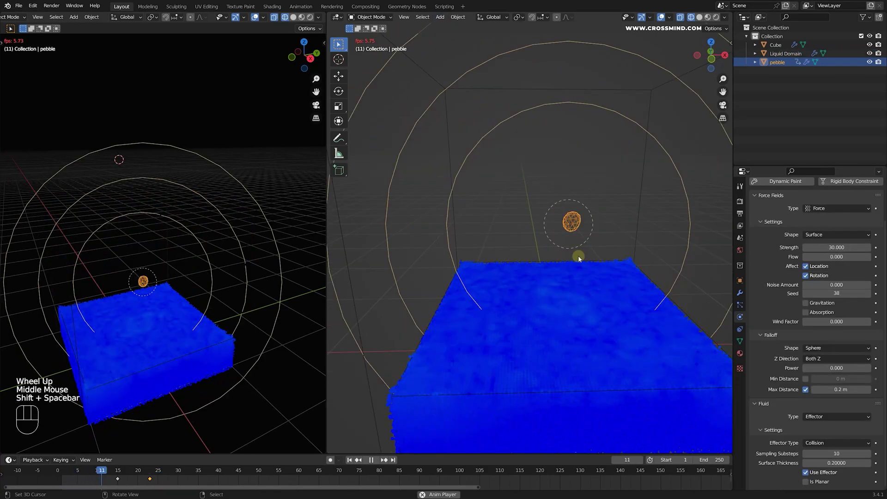
Step: Move the pebble's keyframes earlier to about frames 2 and 10, and replay the splash in front view
key(shift+space)
key(g)
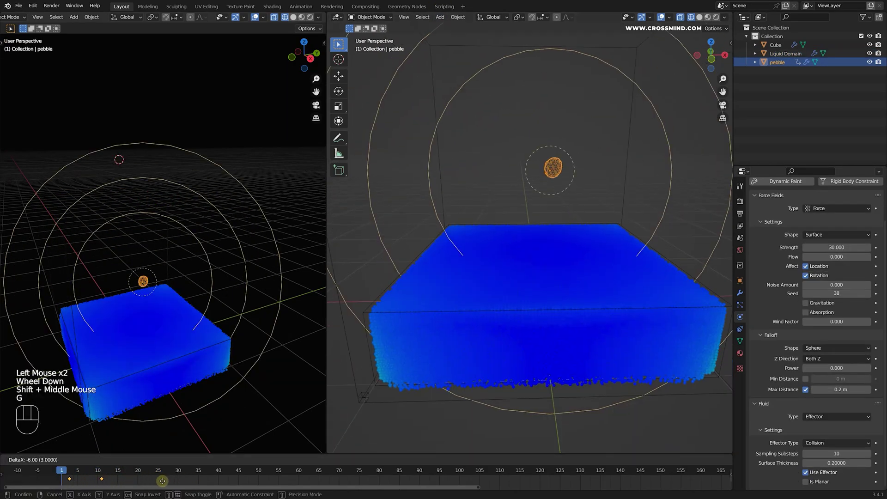
click(162, 481)
key(shift+space)
scroll(524, 339, down, 1)
key(KP_1)
scroll(511, 358, up, 1)
right_click(512, 358)
right_click(511, 357)
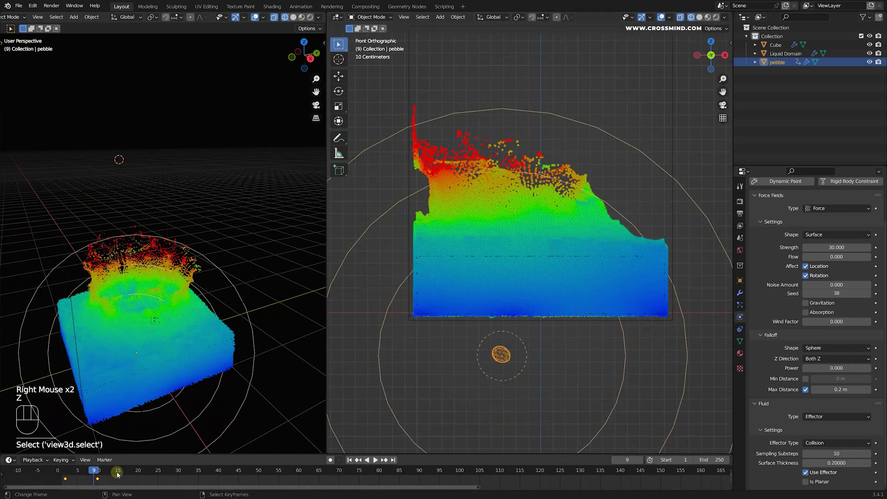
scroll(471, 287, down, 1)
key(shift+space)
key(shift+space)
Step: Set the force field's falloff maximum distance to 0.15 m and replay the simulation from the first frame
click(841, 389)
text(.15)
key(Return)
middle_drag(545, 263, 559, 323)
click(62, 471)
key(shift+space)
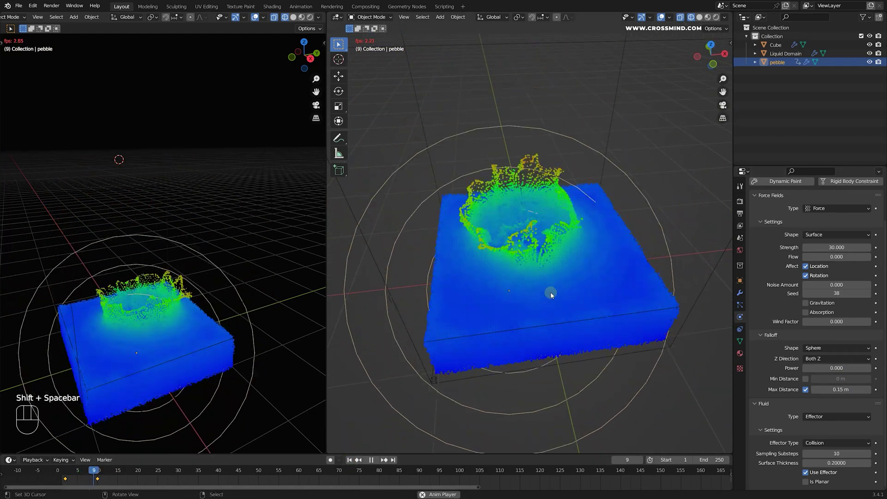
Step: Inspect the splash crown from a lower angle and replay the simulation from the first frame
key(shift+space)
middle_drag(550, 292, 622, 182)
key(shift+space)
key(shift+space)
scroll(562, 309, down, 1)
click(62, 471)
key(shift+space)
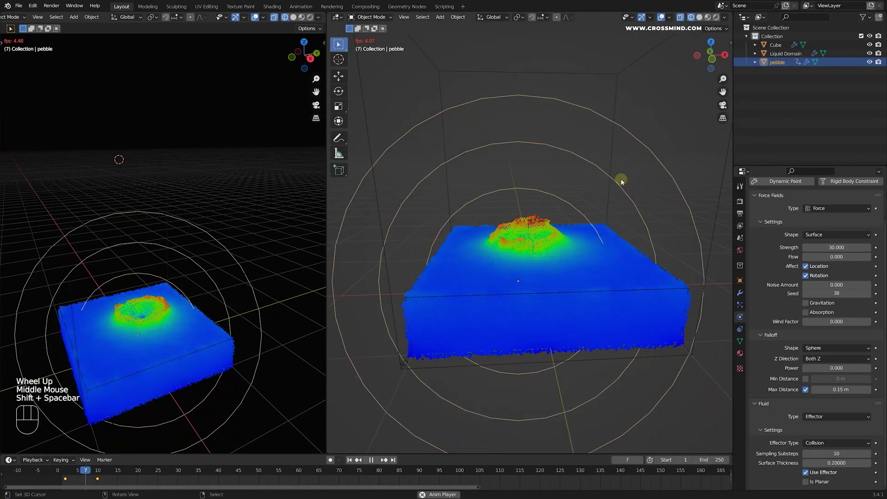
Step: Select the liquid domain, set its timesteps to maximum 8 and minimum 4, and replay the simulation
key(shift+space)
right_click(614, 182)
click(839, 281)
text(8)
click(488, 342)
key(shift+space)
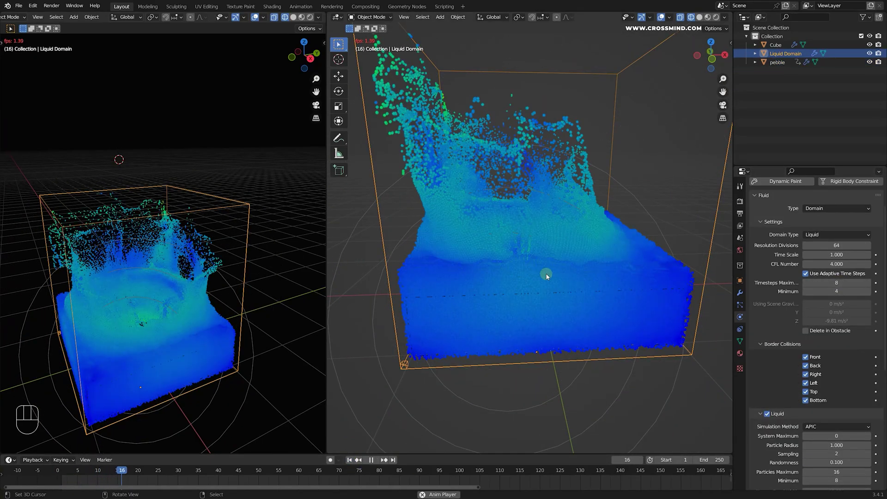
Step: Select the pebble, set its force field maximum distance to 0.1 m, and replay from the first frame
key(shift+space)
scroll(531, 283, down, 3)
middle_drag(546, 276, 582, 293)
scroll(612, 276, up, 2)
right_click(684, 319)
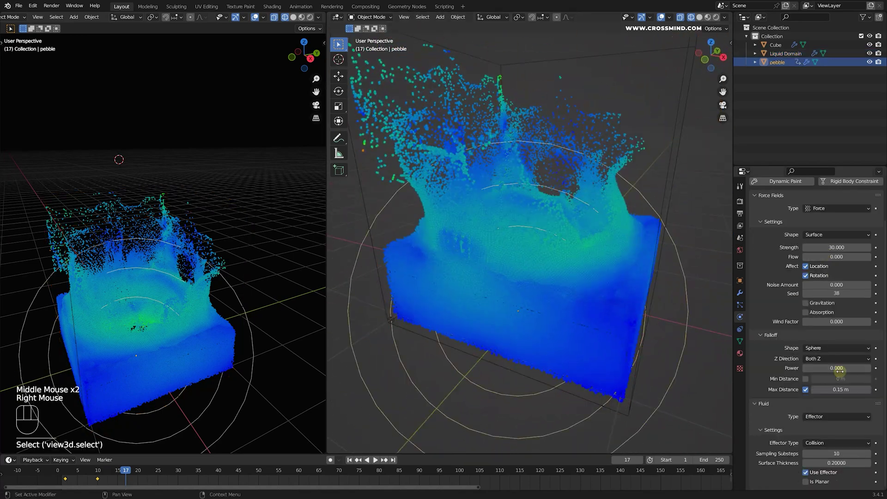
click(358, 461)
click(358, 461)
click(375, 460)
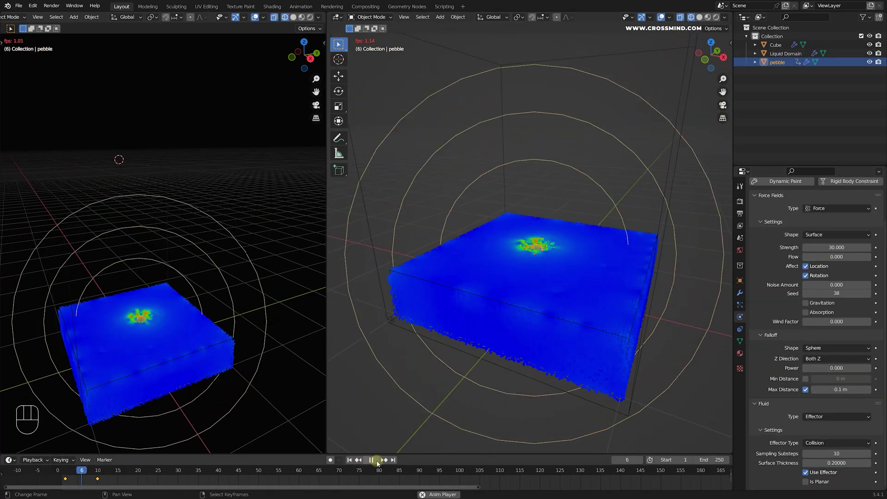
Step: Set the pebble's force field maximum distance to 0.14 m and replay the simulation from the first frame
click(376, 461)
click(358, 461)
click(358, 461)
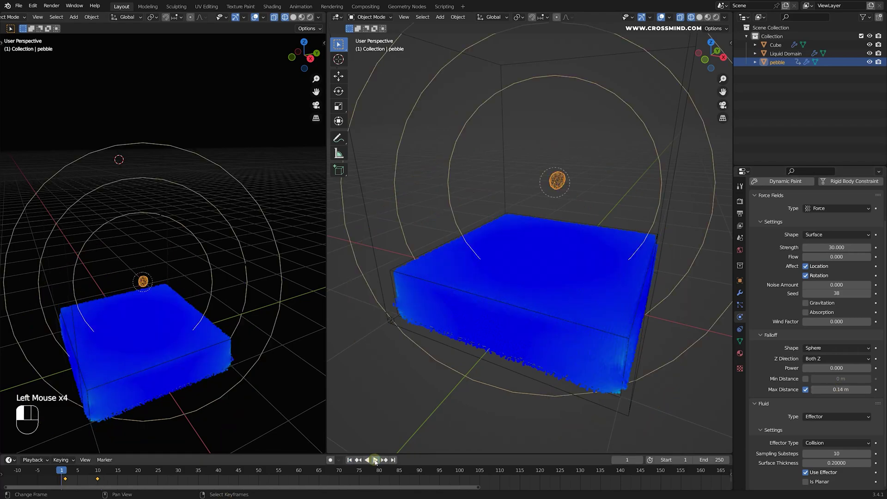
click(375, 460)
click(375, 460)
Step: Select the liquid domain, set its timesteps to maximum 4 and minimum 1, and replay from the first frame
scroll(517, 318, down, 1)
middle_drag(524, 318, 600, 312)
right_click(649, 207)
click(835, 277)
click(350, 460)
click(375, 460)
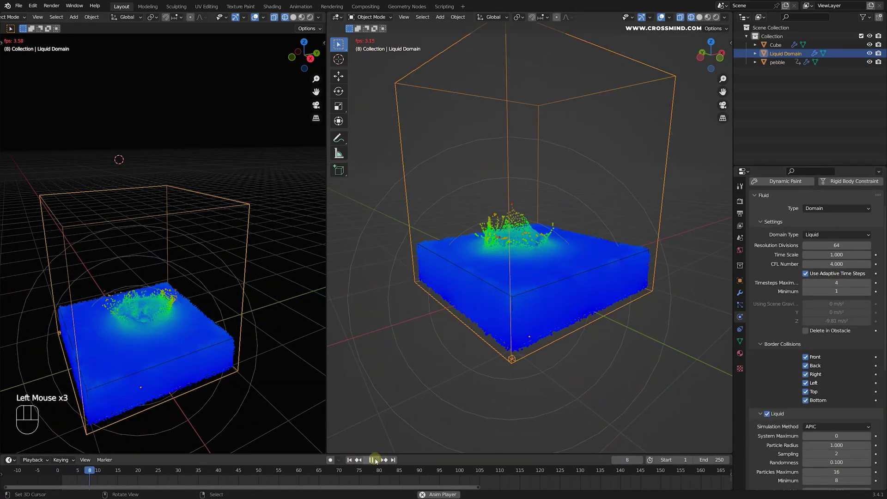
Step: Stop the playback at frame 10 and examine the splash crown closely from several angles
key(shift+space)
middle_drag(485, 314, 513, 305)
shift+middle_drag(513, 305, 515, 289)
scroll(515, 289, up, 2)
mouse_move(515, 289)
shift+middle_down()
mouse_move(507, 280)
mouse_move(521, 272)
shift+middle_up()
middle_drag(522, 273, 508, 316)
shift+middle_drag(583, 259, 532, 288)
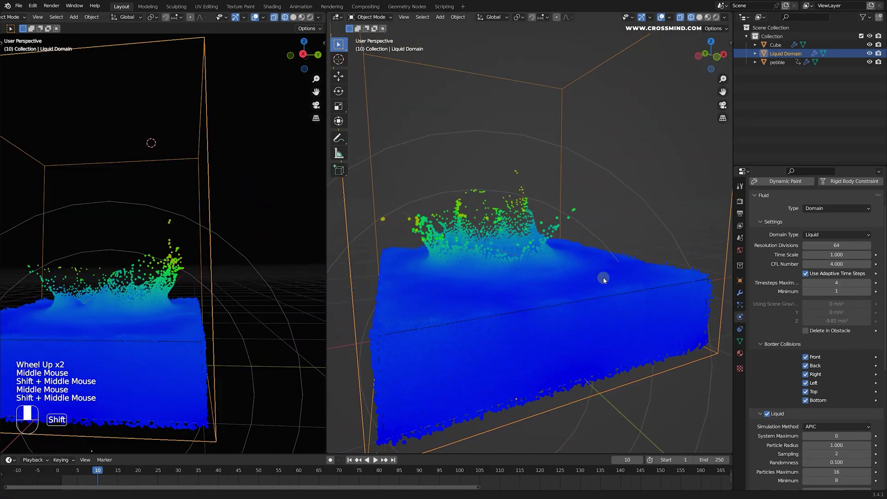
scroll(567, 272, up, 1)
scroll(519, 278, down, 1)
Step: Enable mesh generation for the liquid domain and expand the mesh settings
scroll(849, 384, down, 4)
scroll(849, 384, down, 1)
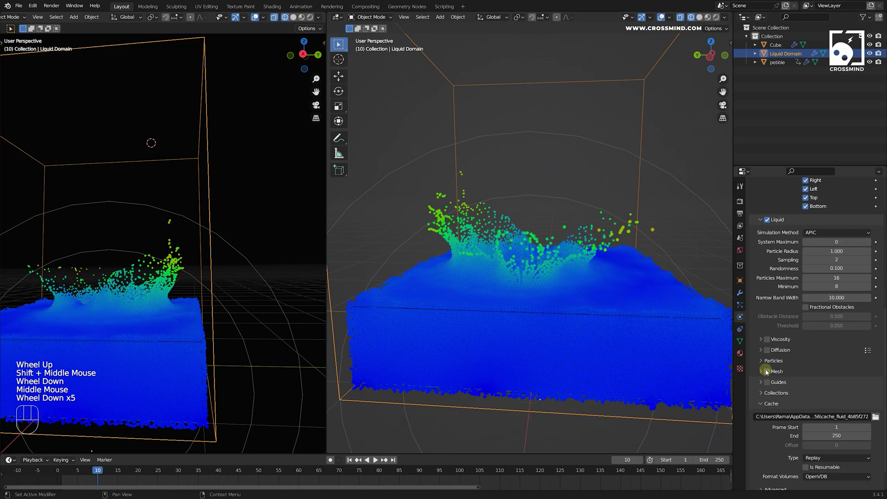
click(768, 371)
click(761, 372)
scroll(846, 390, down, 1)
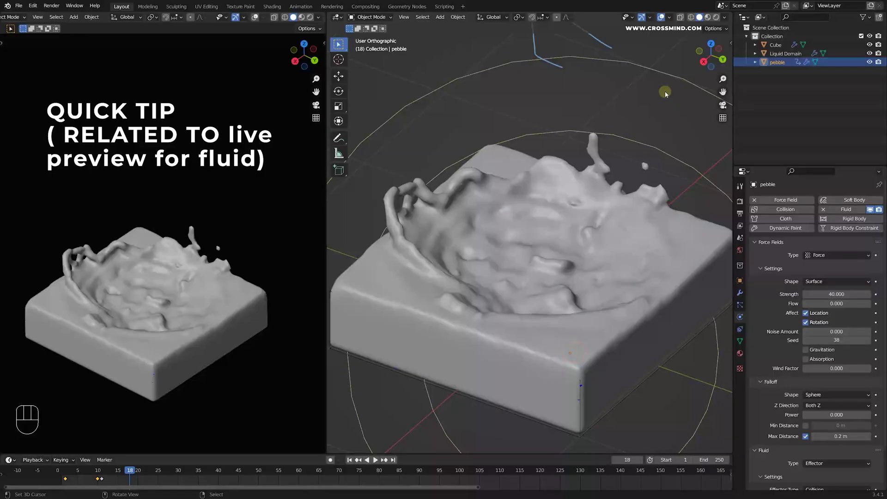
Step: Replay the mesh splash from the first frame, stop the playback at frame 100 and return to the first frame
shift+middle_drag(568, 297, 553, 316)
click(350, 459)
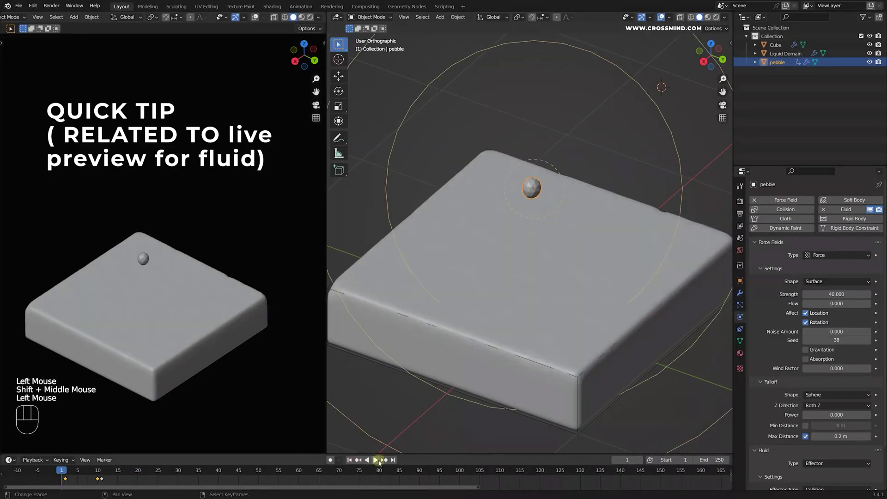
click(377, 460)
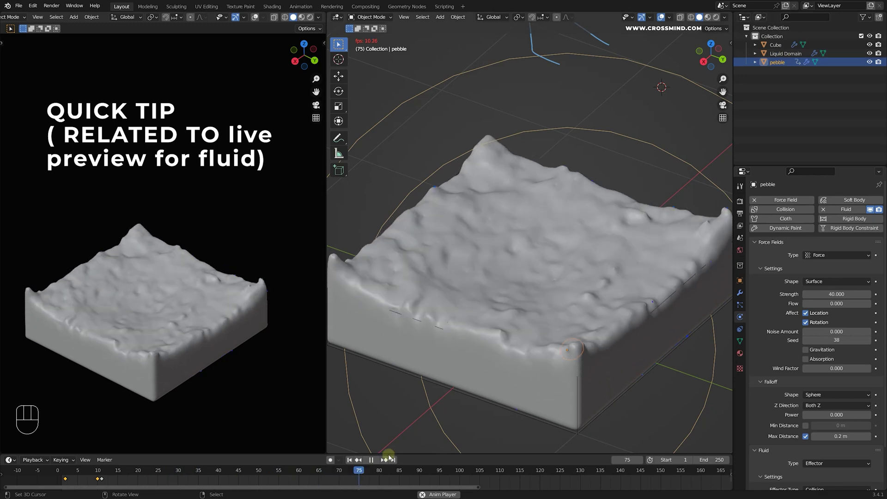
click(349, 459)
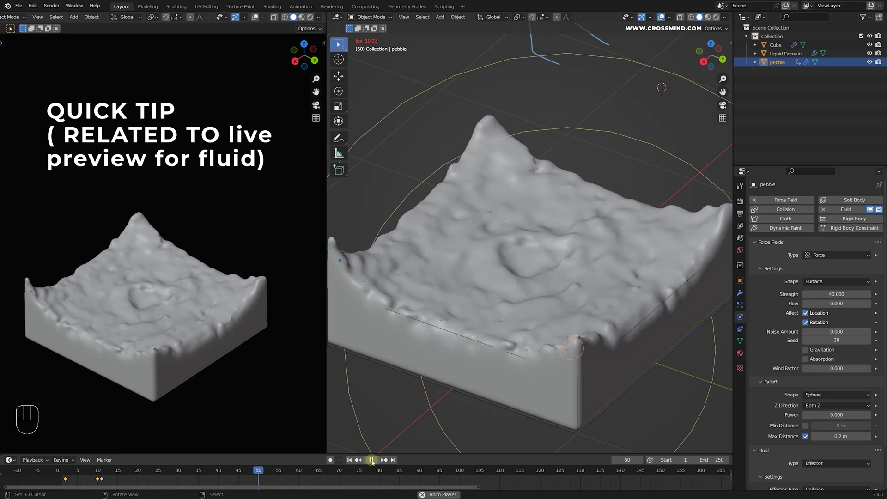
click(863, 294)
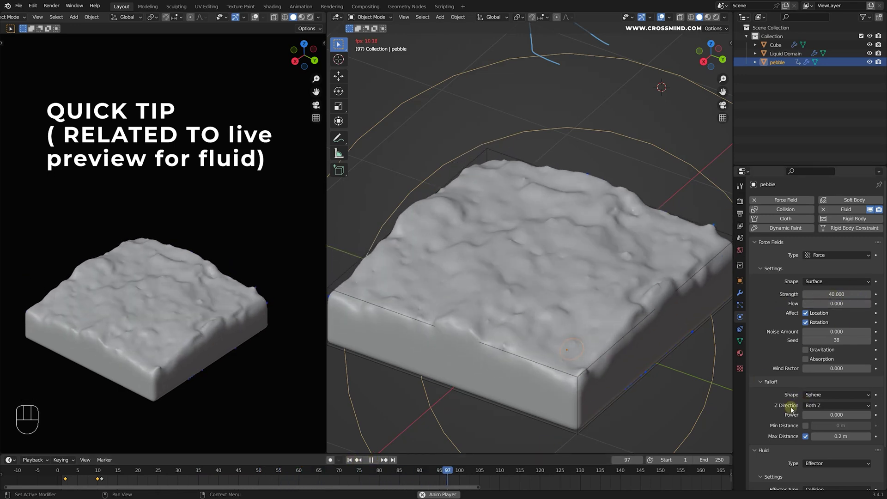
key(shift+space)
scroll(864, 324, down, 3)
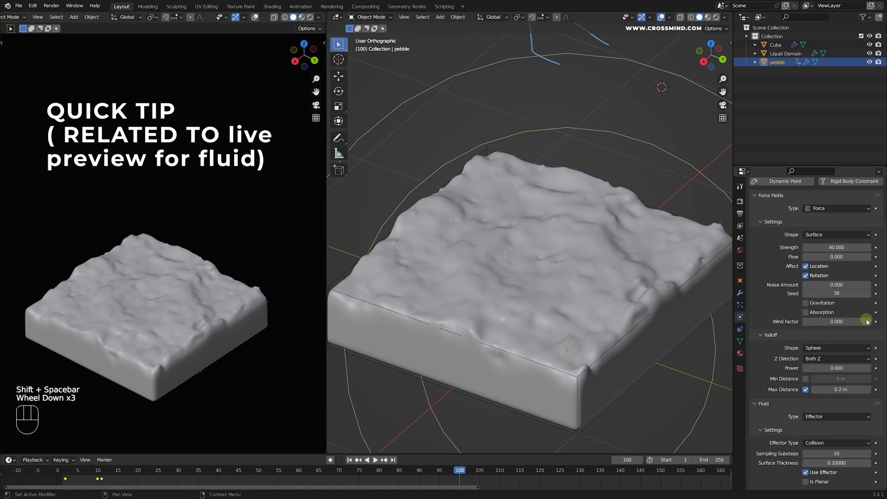
click(350, 459)
Step: Stop the simulation at frame 11 and add a Smooth modifier with a factor of 2 to the liquid domain
middle_drag(573, 309, 475, 378)
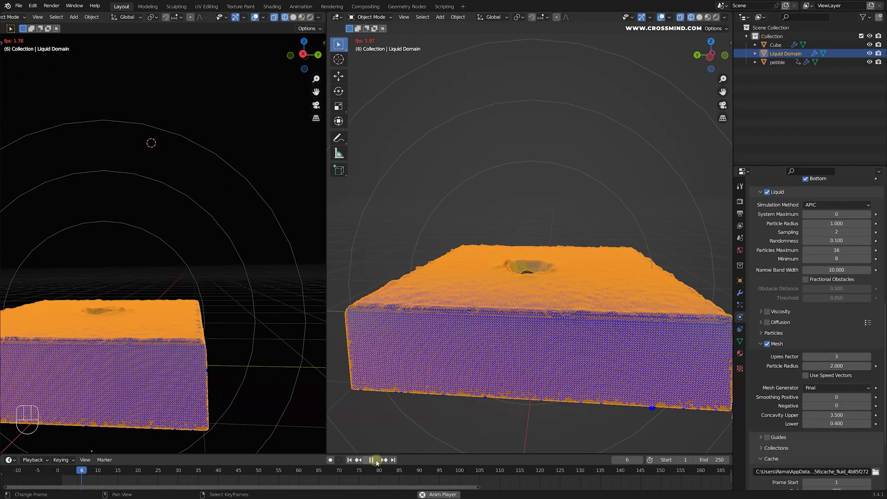
middle_drag(578, 286, 684, 249)
click(740, 292)
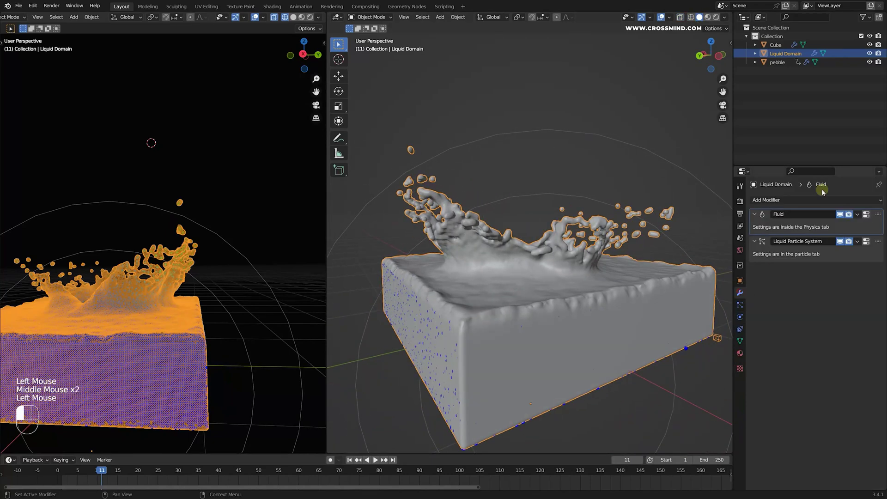
click(822, 200)
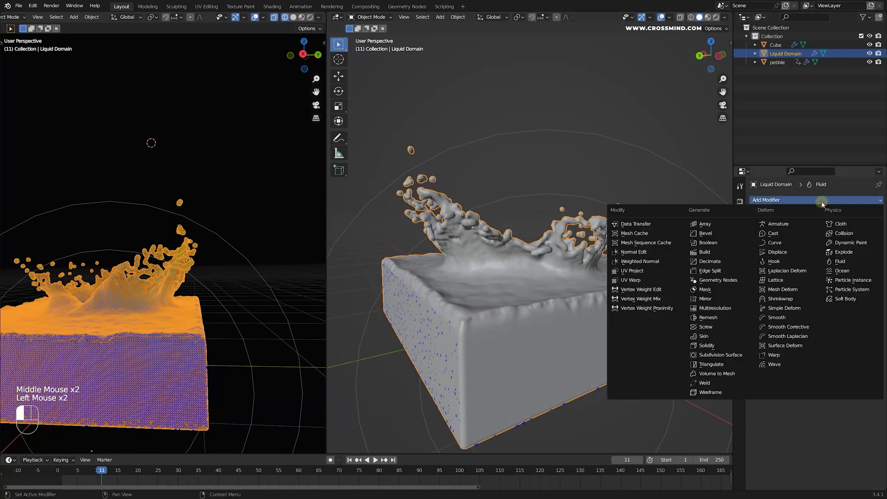
click(777, 317)
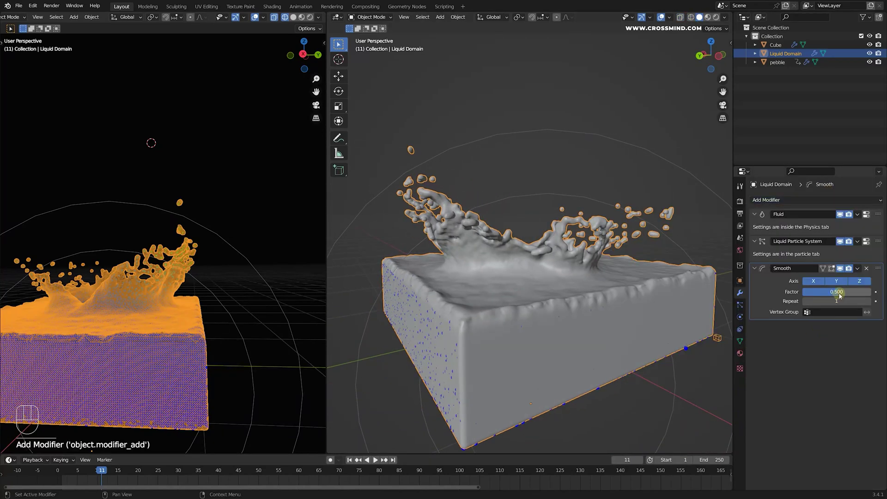
key(Tab)
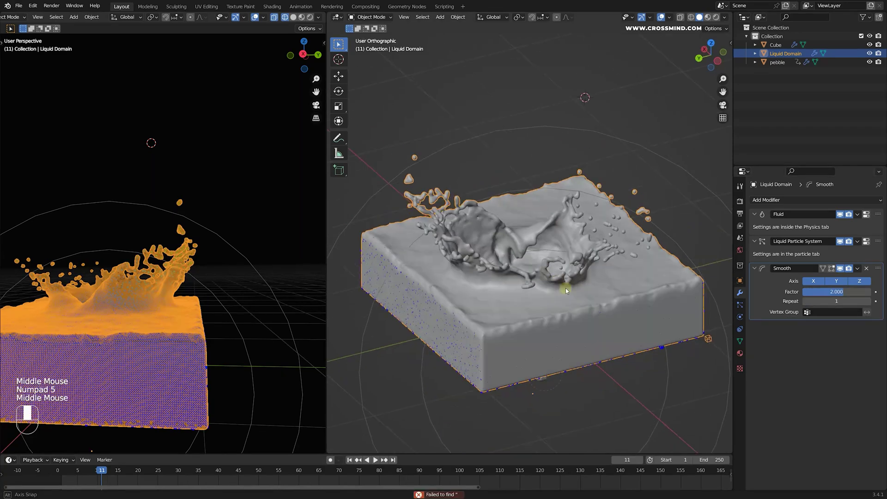
Step: Inspect the smoothed splash with viewport overlays hidden, and draw freehand annotations extending outward from both sides of the liquid block
middle_drag(565, 287, 557, 277)
click(665, 26)
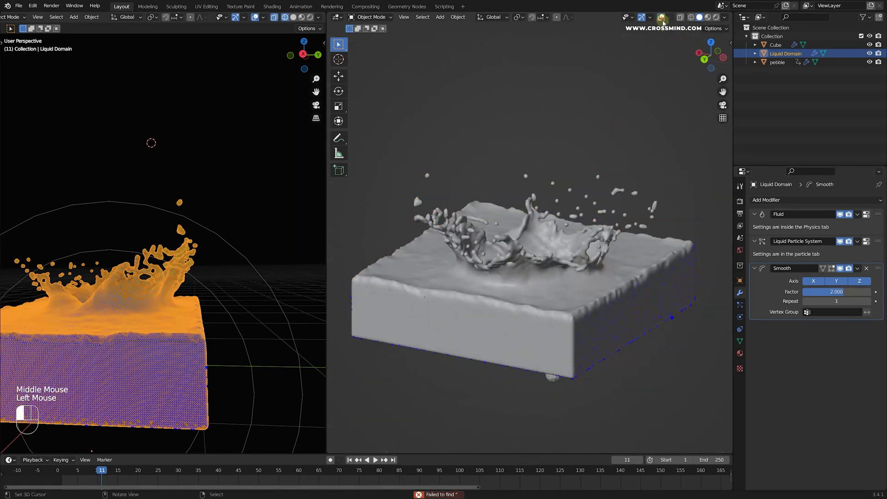
middle_drag(663, 20, 524, 237)
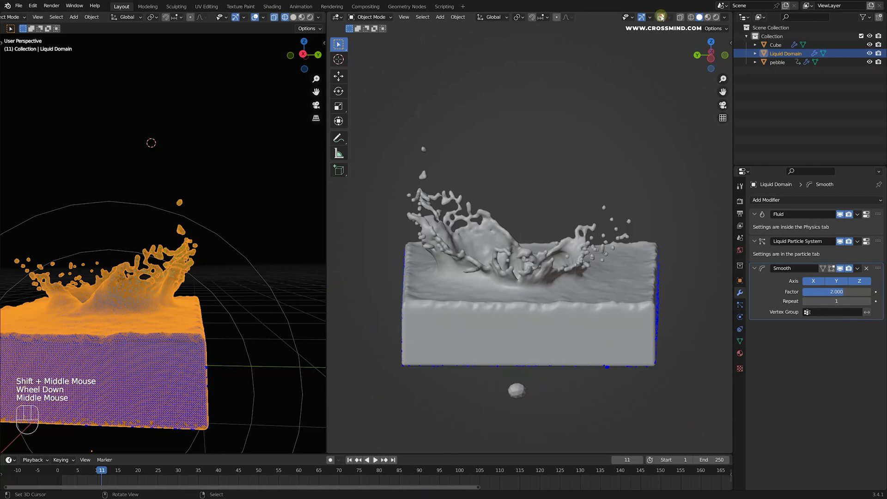
click(460, 268)
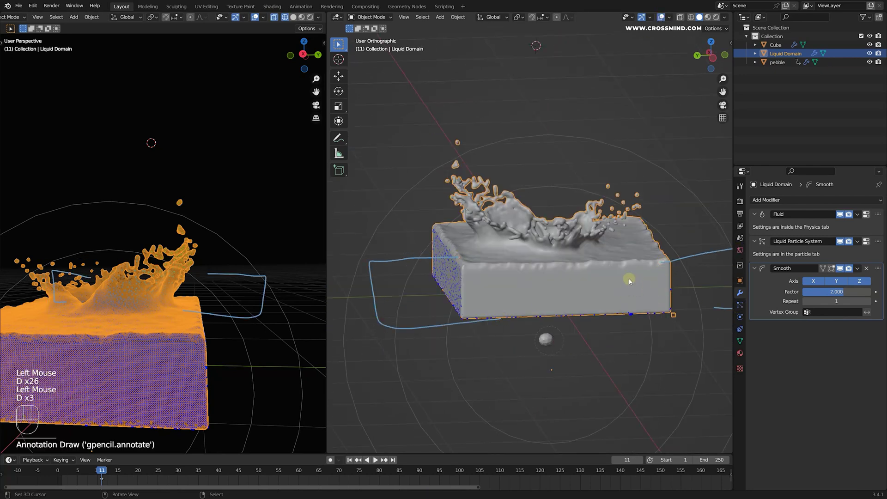
Step: Examine the smoothed splash crown and the annotated domain outline from above and from several side angles
scroll(630, 281, down, 2)
middle_drag(630, 281, 443, 251)
scroll(619, 277, up, 1)
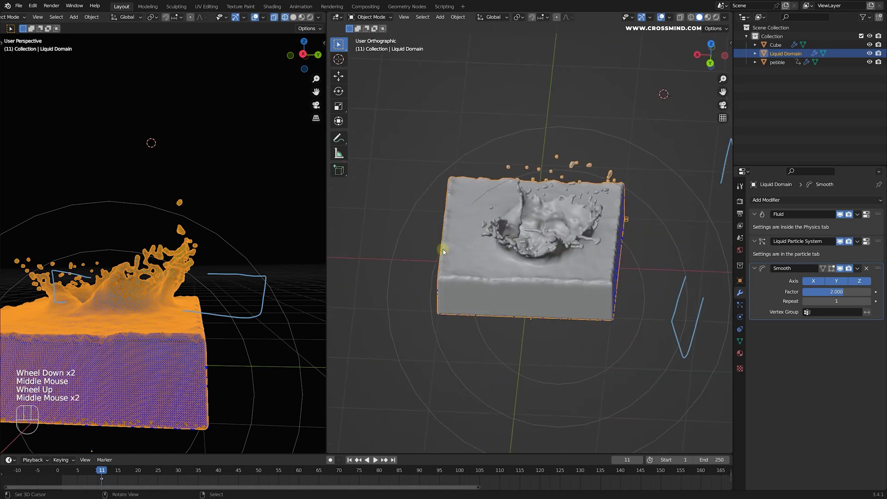
middle_drag(573, 249, 619, 266)
scroll(582, 252, up, 1)
right_click(648, 266)
right_click(649, 265)
scroll(639, 271, up, 2)
scroll(640, 273, down, 1)
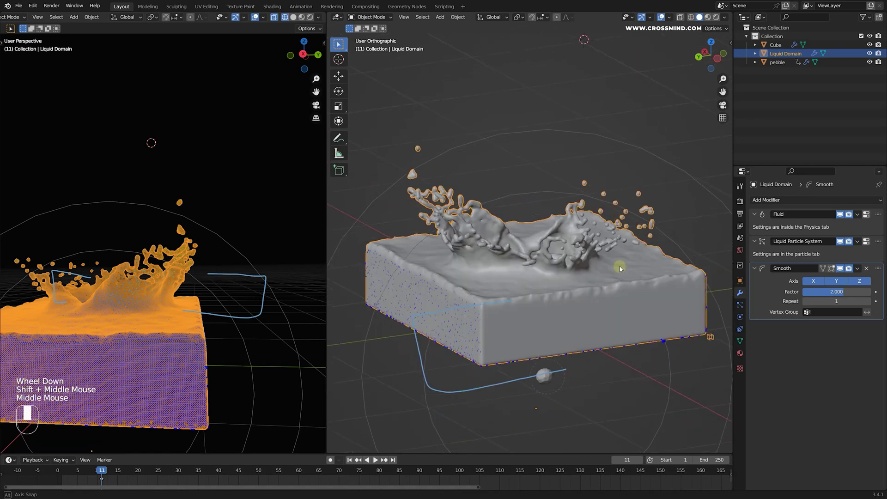
right_click(674, 175)
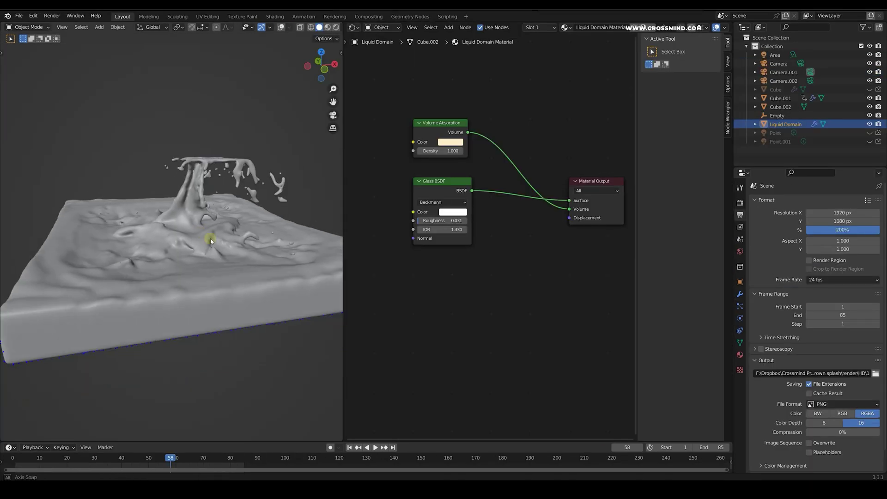
Step: In the finished splash scene, replay the simulation from the early frames and stop at frame 27 to view the crown
click(45, 467)
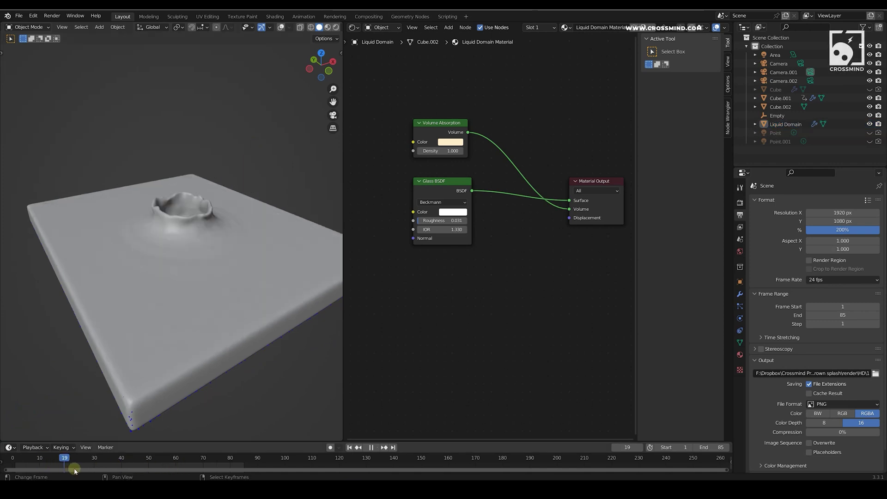
middle_drag(181, 240, 185, 236)
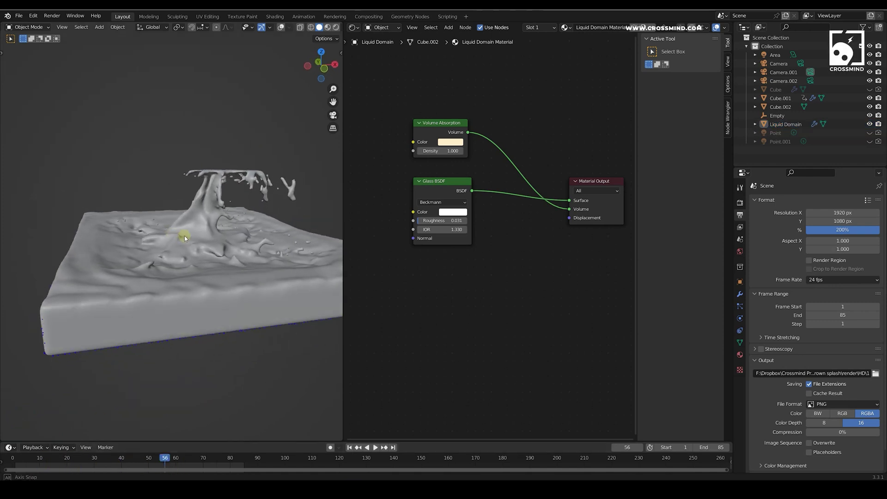
click(77, 468)
key(space)
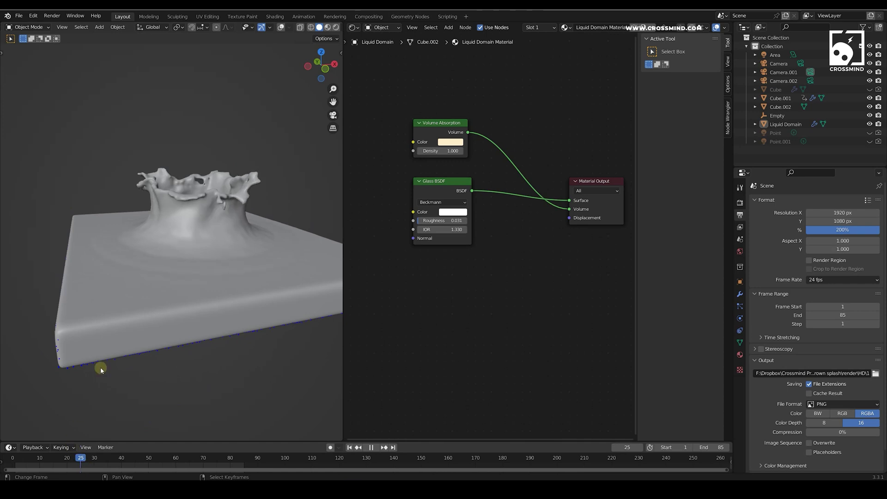
middle_drag(156, 269, 74, 251)
key(space)
Step: Select the finished scene's liquid domain and display its fluid physics settings
click(79, 253)
click(739, 317)
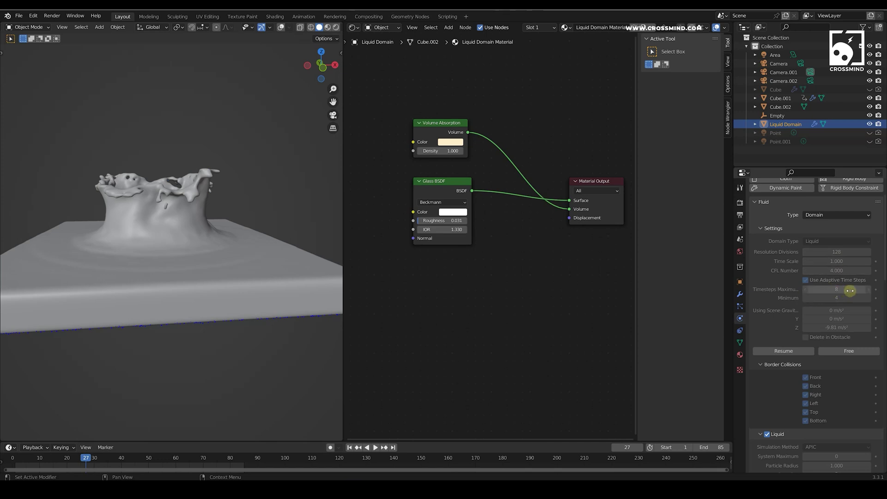
middle_drag(198, 240, 237, 292)
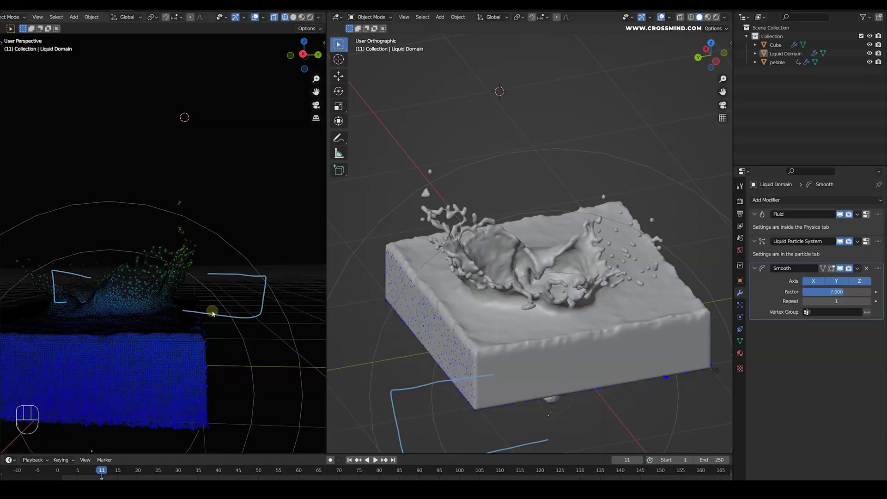
Step: Compare the draft splash at frame 11 with the finished crown at frame 33, examining the rims and droplets up close
scroll(571, 262, down, 2)
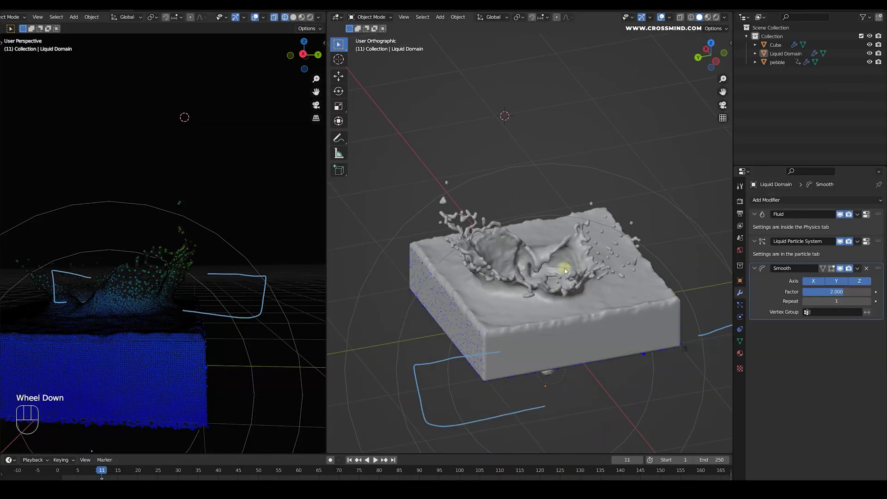
scroll(505, 293, up, 3)
middle_drag(504, 294, 535, 245)
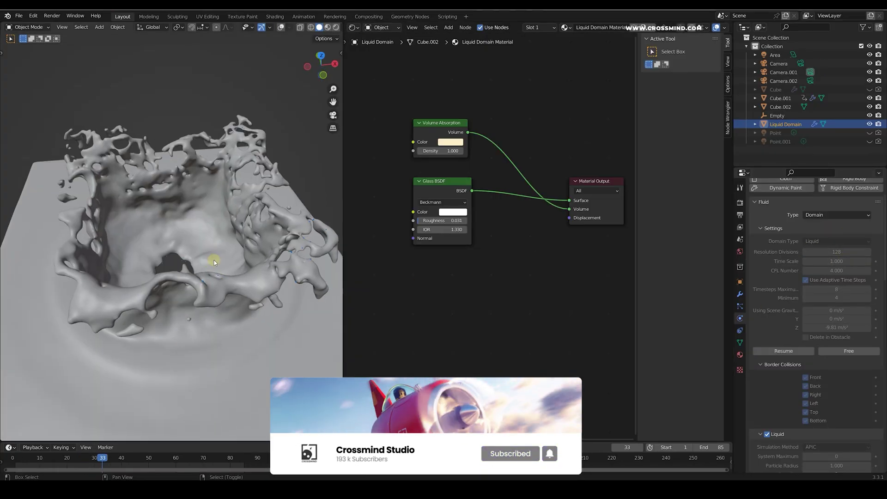
middle_drag(206, 258, 153, 303)
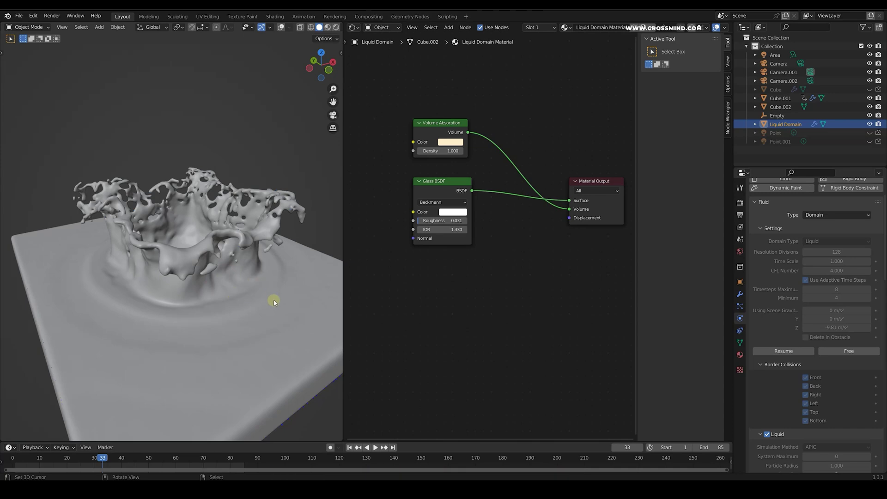
middle_drag(269, 296, 198, 262)
scroll(202, 293, up, 2)
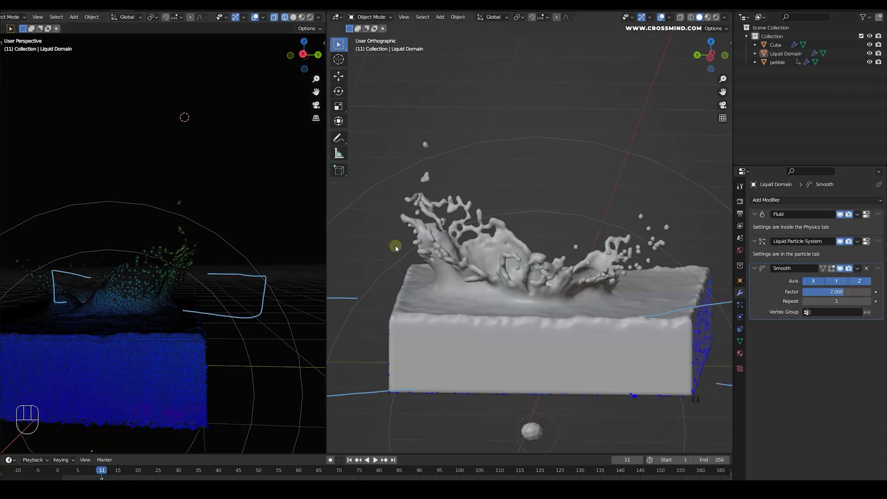
scroll(545, 273, up, 3)
middle_drag(546, 273, 559, 273)
shift+middle_drag(558, 272, 568, 271)
scroll(382, 154, up, 2)
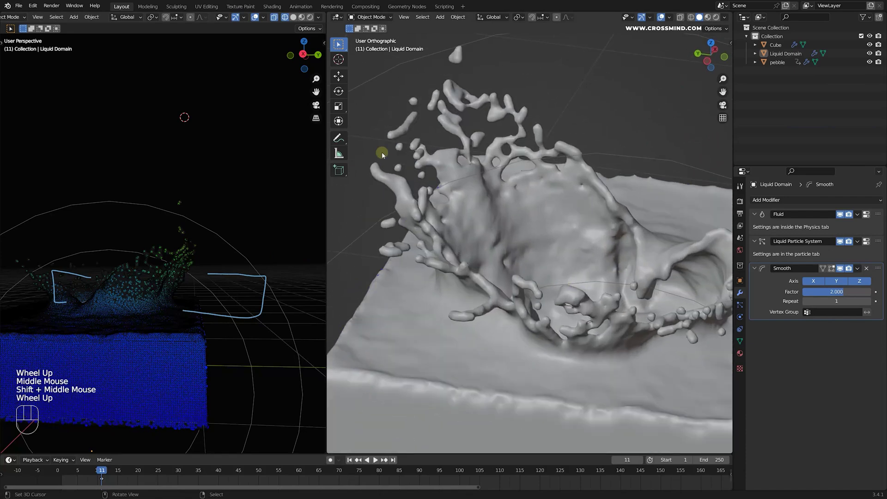
scroll(420, 155, down, 1)
Step: Switch to the finished scene and inspect the liquid material's Volume Absorption and Glass BSDF nodes
key(alt+Tab)
middle_drag(218, 252, 245, 273)
mouse_move(513, 251)
middle_down()
mouse_move(523, 259)
mouse_move(508, 259)
middle_up()
scroll(505, 278, up, 1)
scroll(401, 258, up, 2)
scroll(519, 253, down, 1)
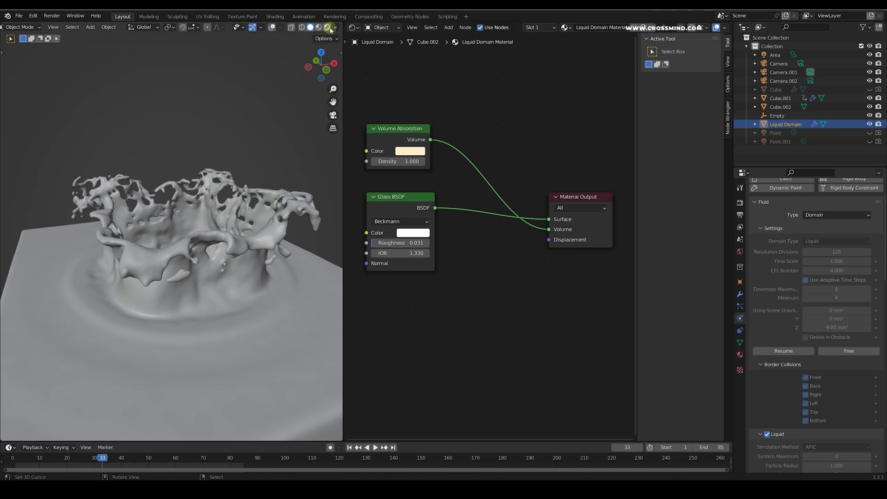
Step: Review the render sampling and Camera.001 depth of field settings with the camera view shown, and switch that view to rendered shading
click(739, 203)
key(KP_0)
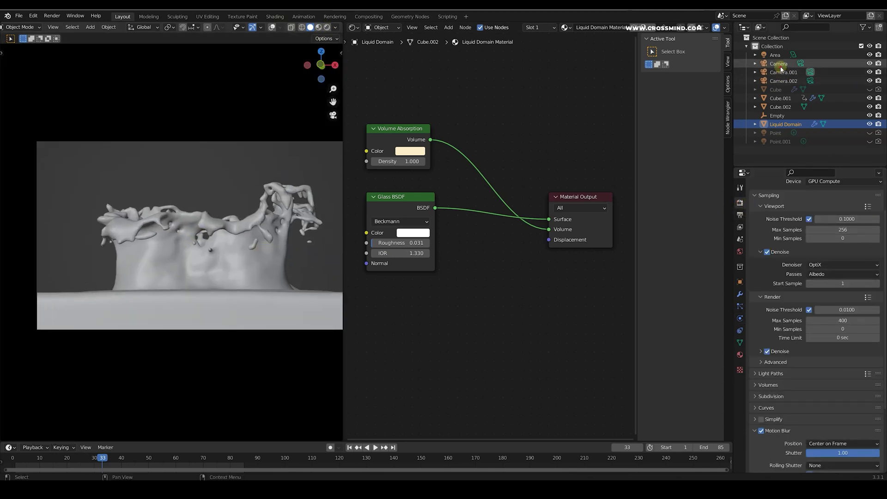
click(810, 72)
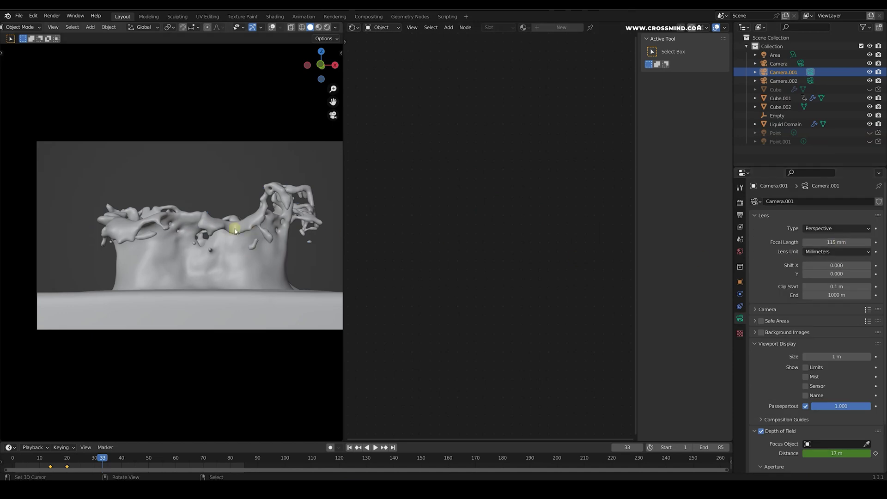
mouse_move(235, 229)
shift+middle_down()
mouse_move(198, 219)
mouse_move(213, 199)
mouse_move(232, 233)
shift+middle_up()
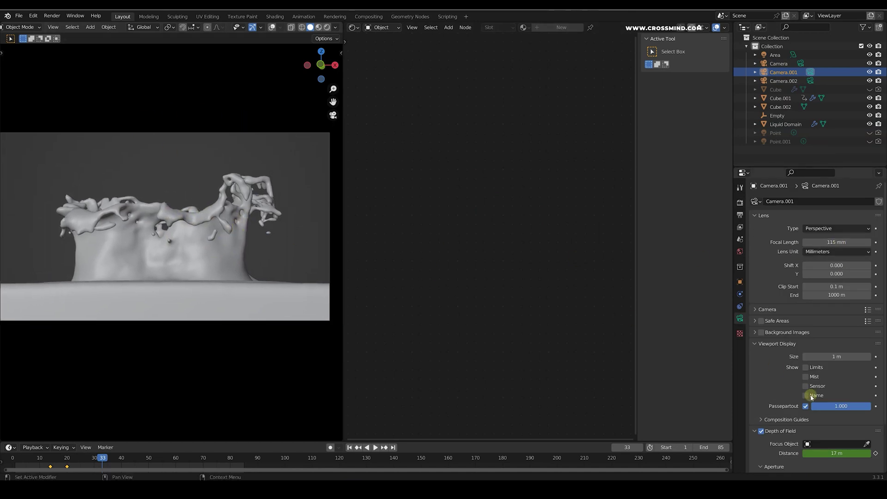
scroll(809, 394, down, 3)
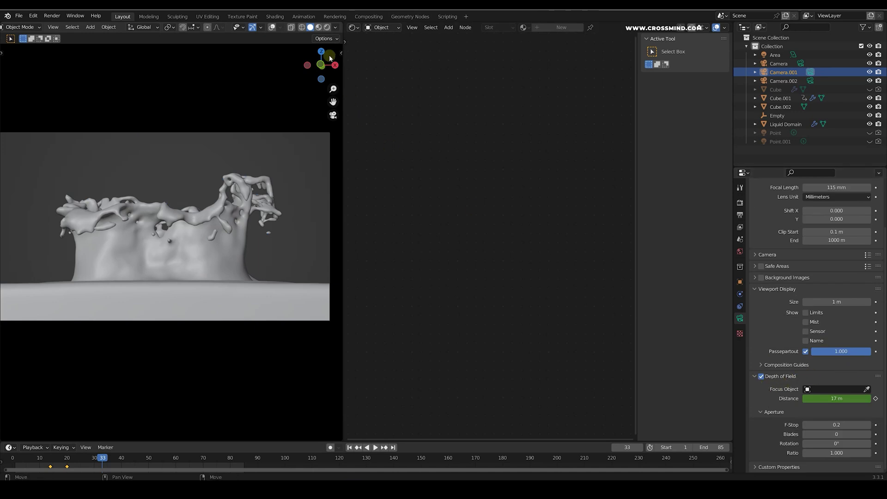
click(327, 28)
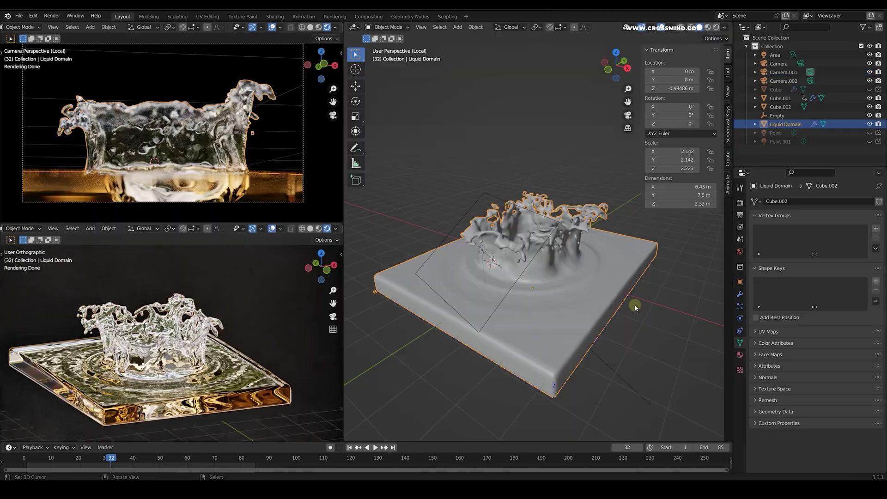
Step: Inspect the world's HDR environment nodes and compare the lighting with the Gamma node muted and unmuted
middle_drag(633, 303, 598, 307)
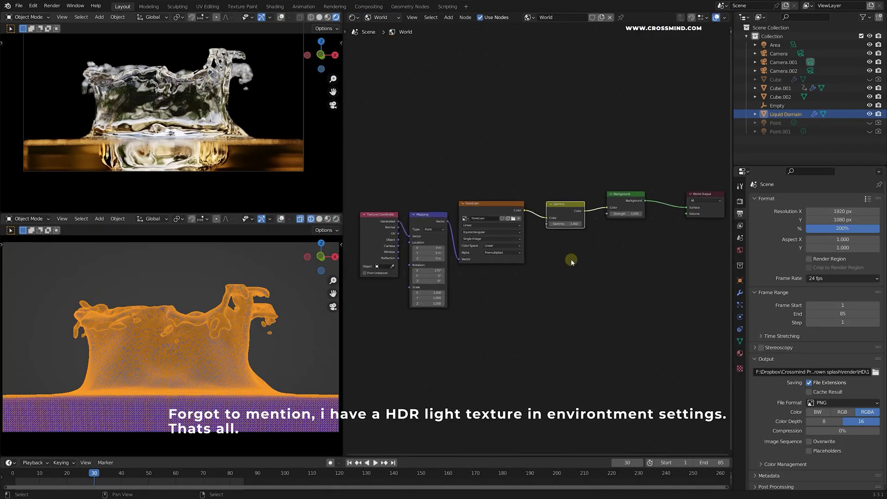
scroll(482, 226, up, 1)
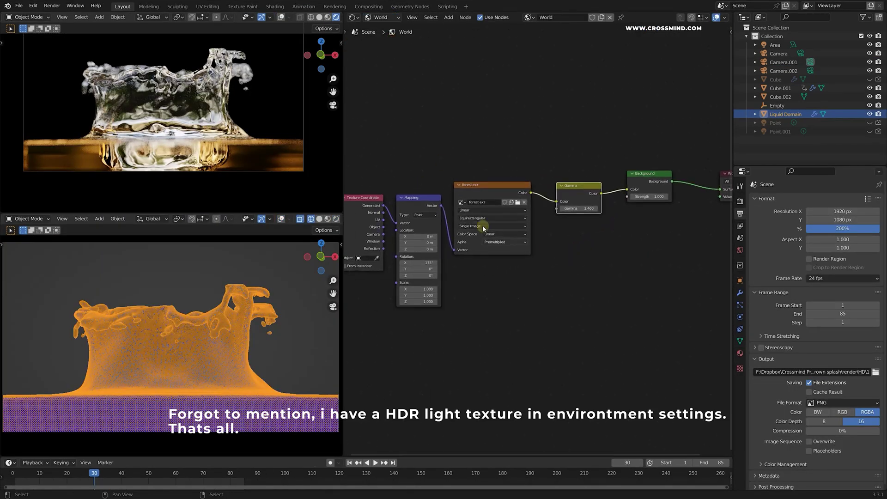
mouse_move(430, 262)
mouse_down()
mouse_move(394, 269)
mouse_move(434, 271)
mouse_up()
middle_drag(605, 277, 614, 272)
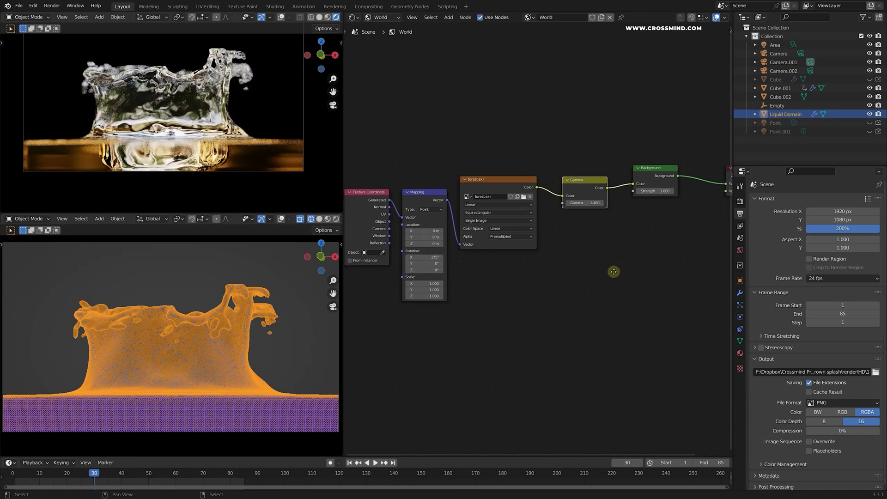
scroll(613, 271, up, 1)
key(m)
key(m)
mouse_move(411, 227)
mouse_down()
mouse_move(429, 227)
mouse_move(411, 227)
mouse_up()
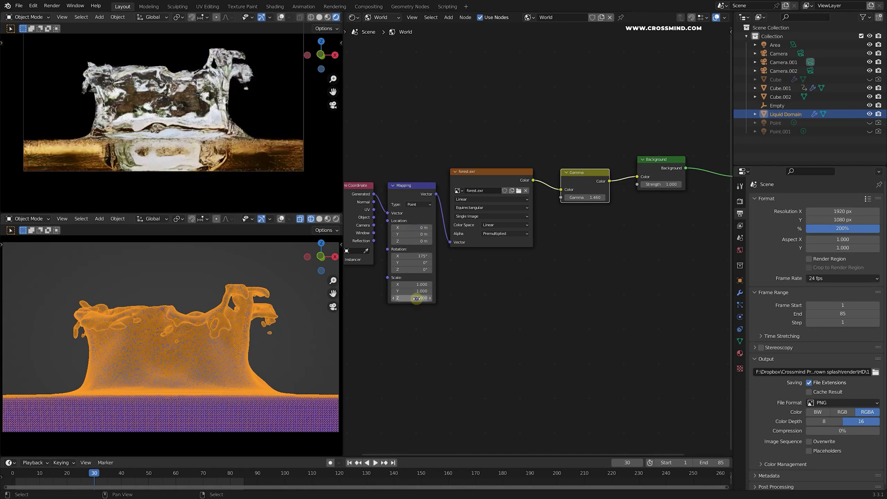
Step: Try interior.exr and night.exr as the world's environment texture
click(519, 192)
double_click(499, 180)
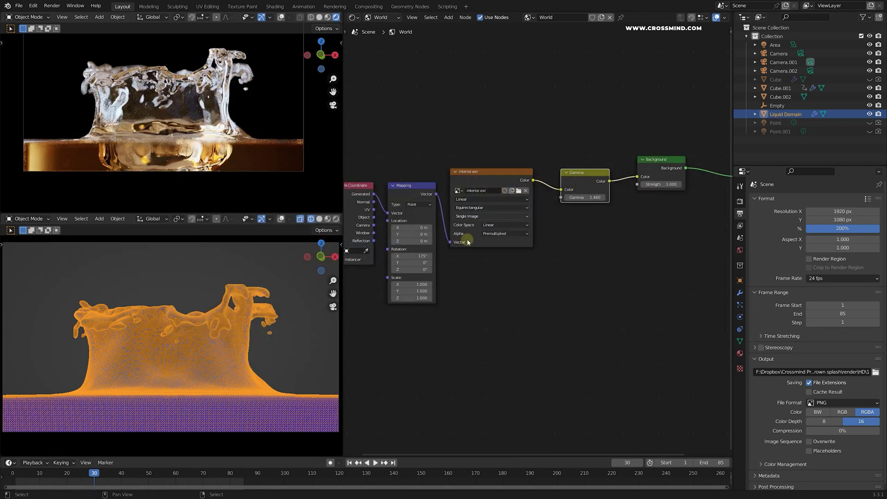
click(519, 191)
double_click(564, 179)
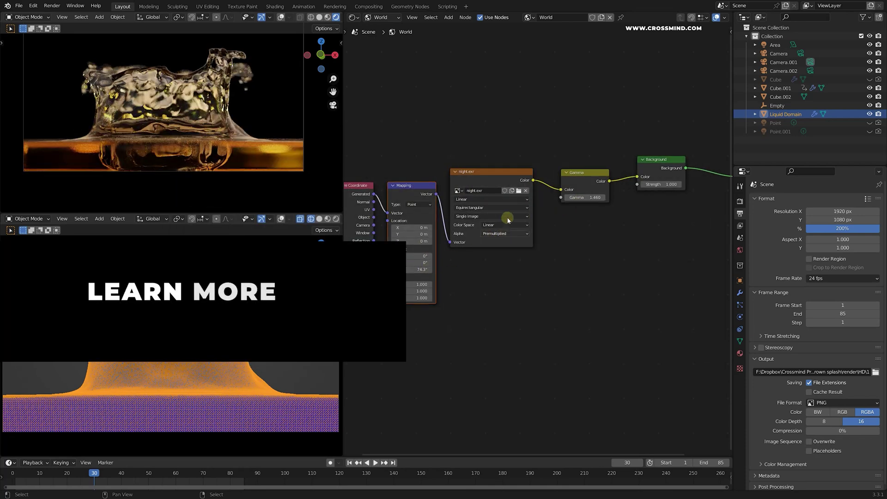
Step: Load studio.exr as the world's environment texture and set the Mapping node's Z rotation to about 71.5°
click(519, 190)
double_click(630, 182)
drag(422, 269, 432, 269)
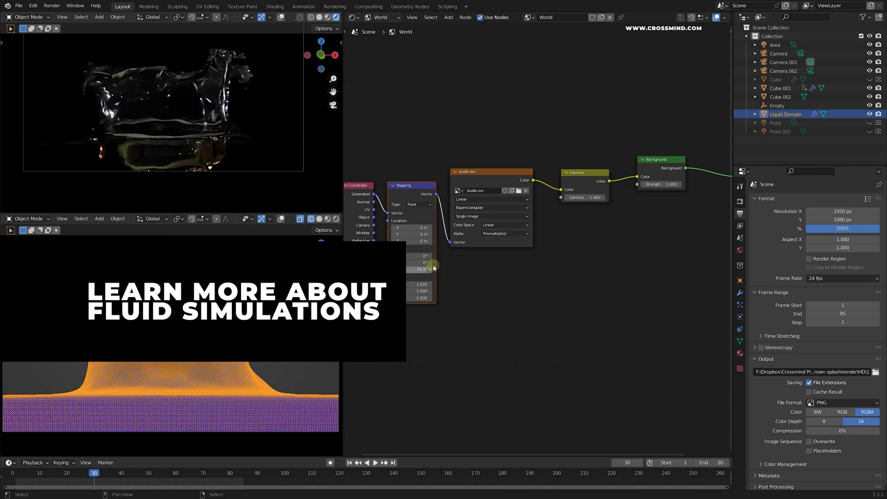